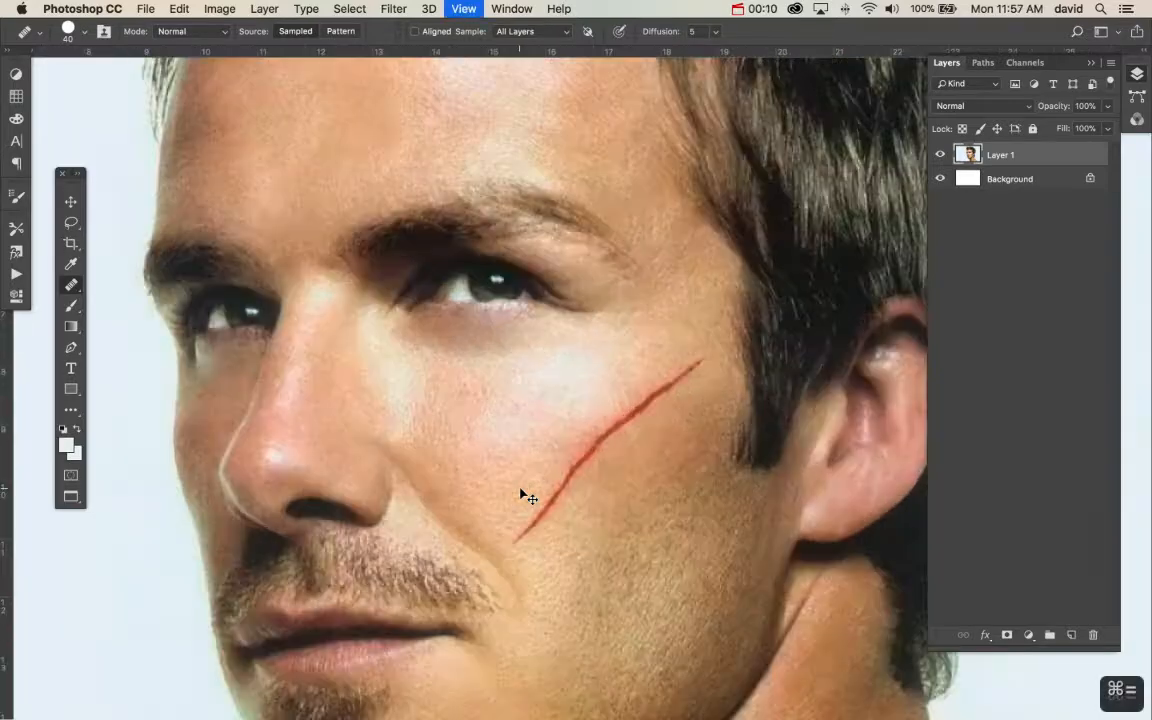
Step: Add a new layer above Layer 1 and have the Healing Brush sample All Layers
{"action": "key", "text": "space"}
{"action": "left_click_drag", "start_coordinate": [680, 490], "coordinate": [568, 376]}
{"action": "key", "text": "super+r"}
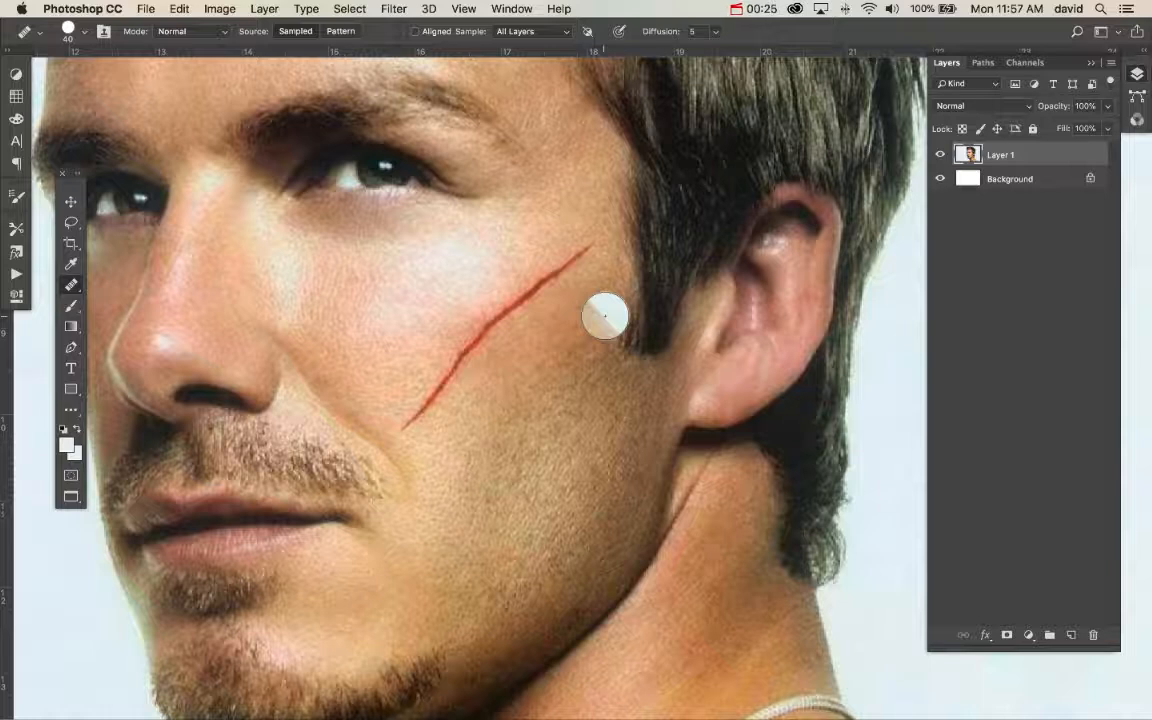
{"action": "left_click", "coordinate": [1070, 635]}
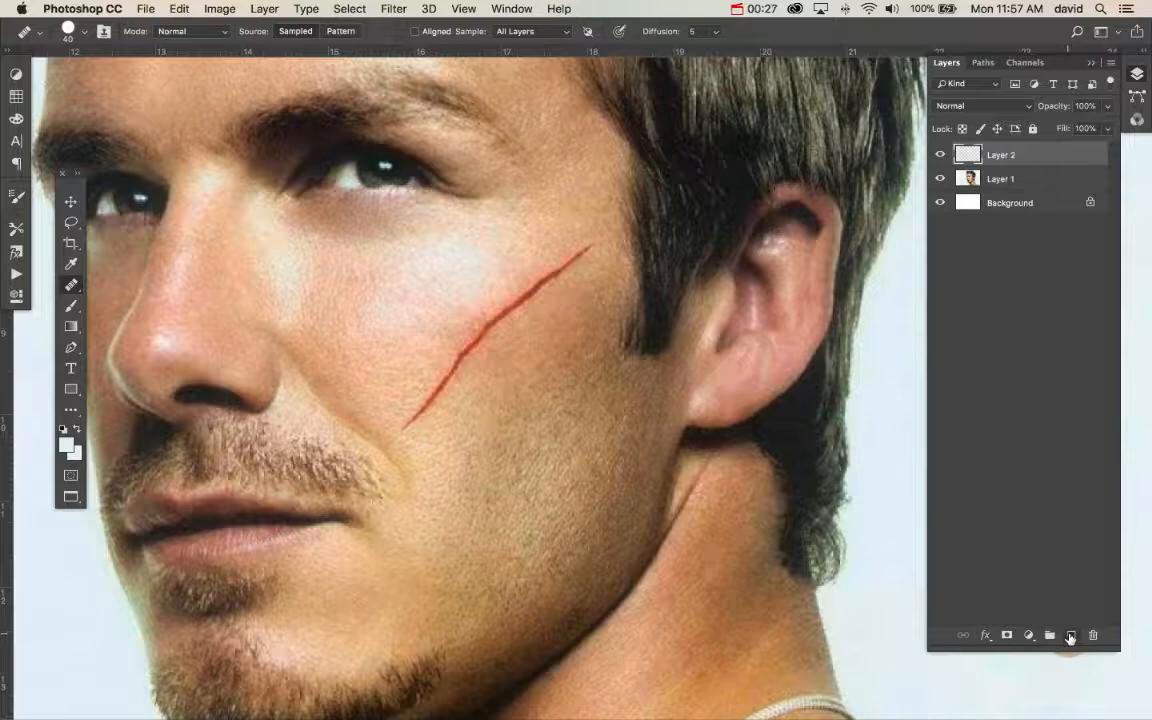
{"action": "left_click", "coordinate": [539, 33]}
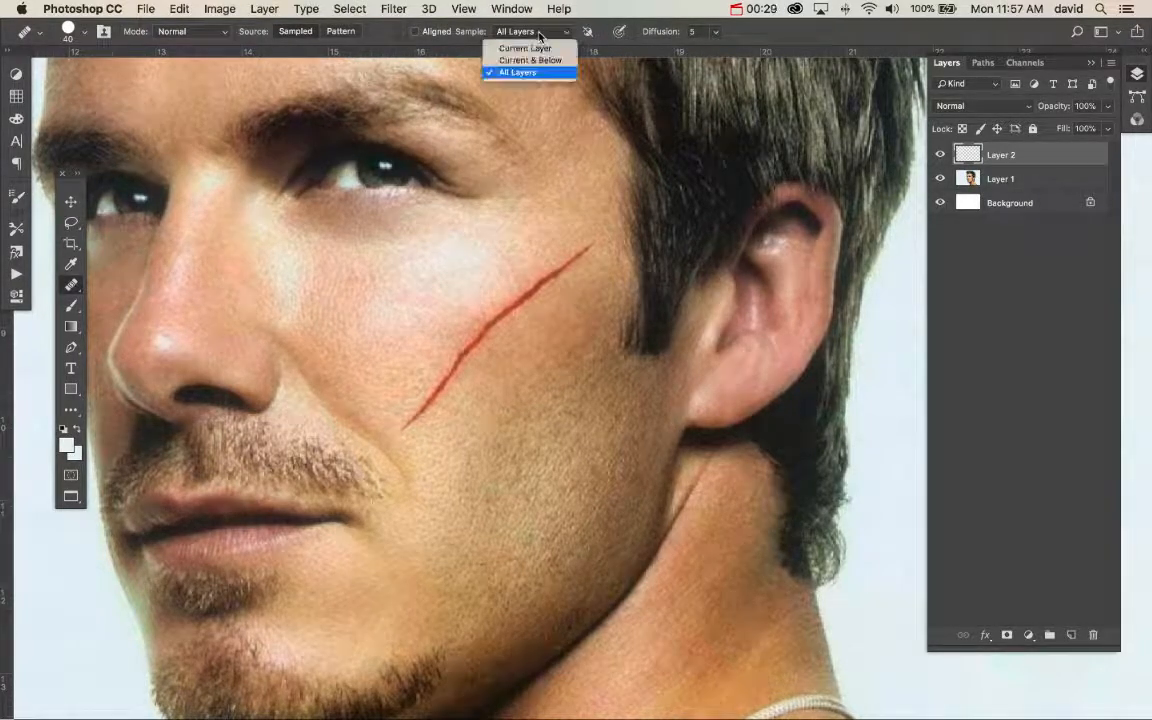
{"action": "left_click", "coordinate": [520, 72]}
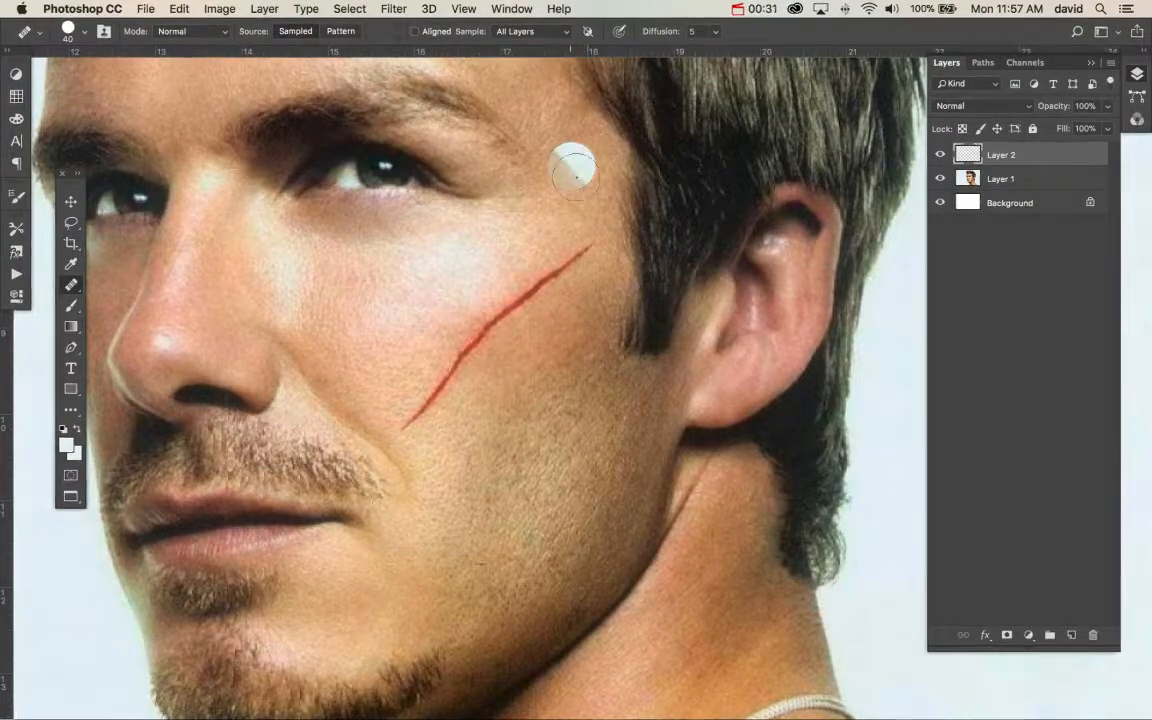
Step: Try to heal the red scar with skin sampled beside its upper end, then clear that healing from the new layer
{"action": "left_click", "coordinate": [605, 285], "text": "alt"}
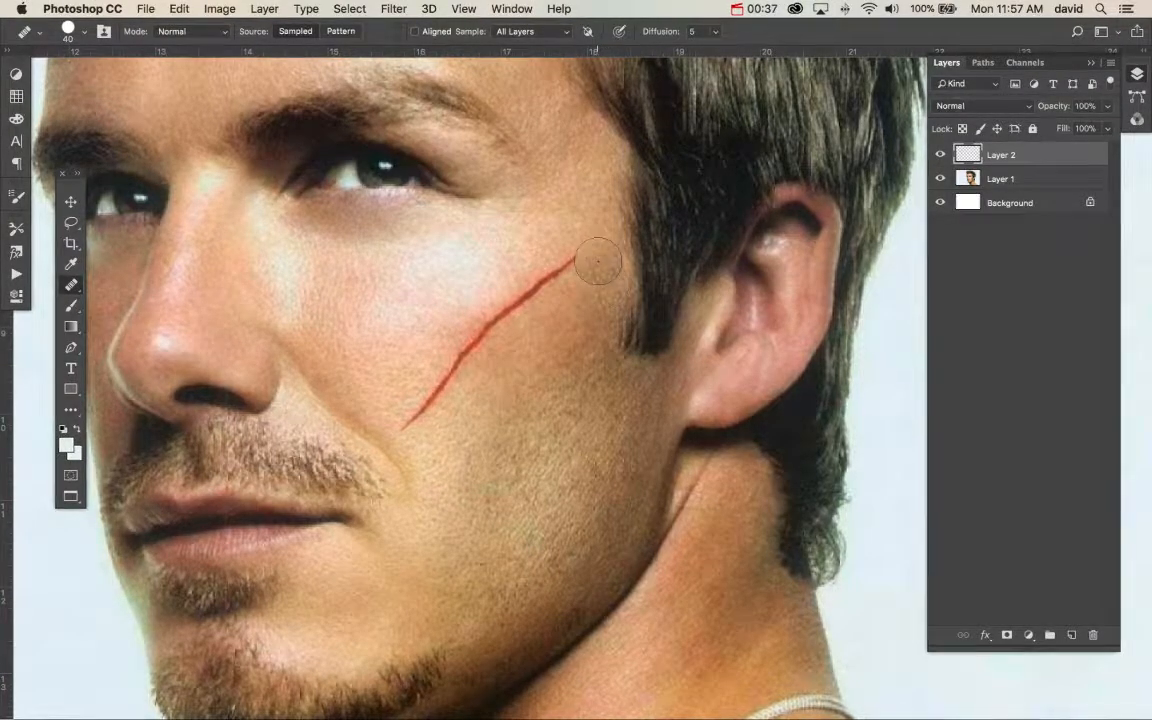
{"action": "mouse_move", "coordinate": [588, 260]}
{"action": "left_mouse_down"}
{"action": "mouse_move", "coordinate": [508, 316]}
{"action": "mouse_move", "coordinate": [418, 415]}
{"action": "left_mouse_up"}
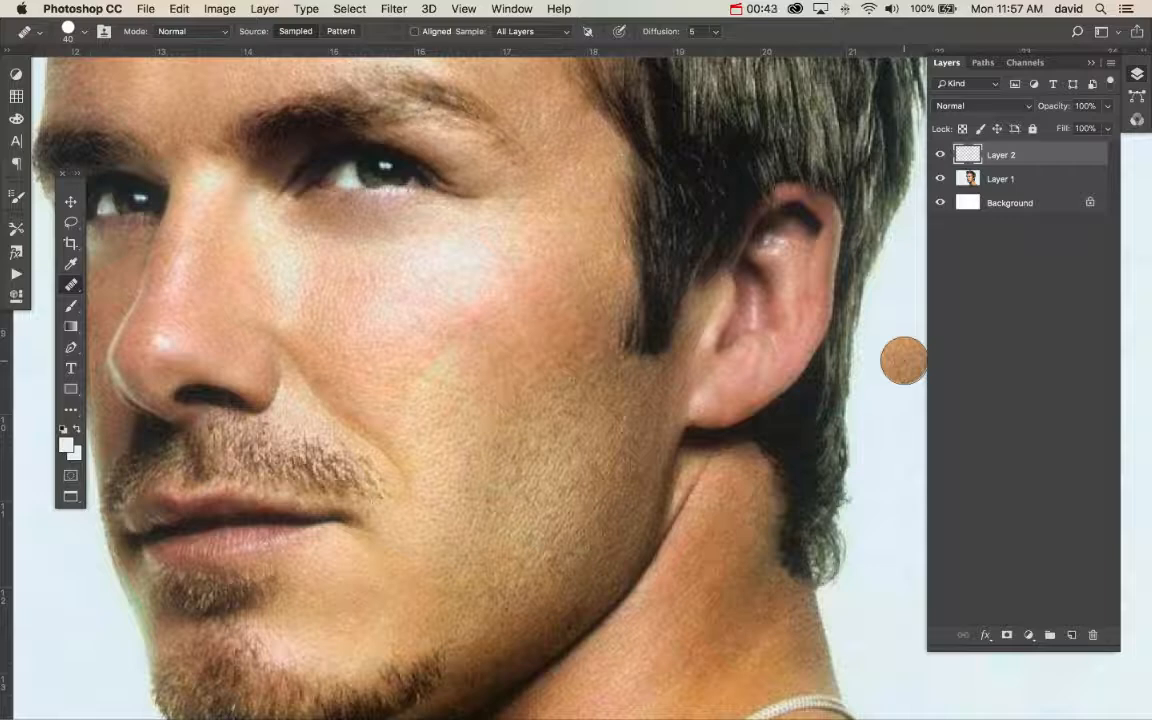
{"action": "left_click", "coordinate": [472, 292], "text": "alt"}
{"action": "mouse_move", "coordinate": [458, 323]}
{"action": "left_mouse_down"}
{"action": "mouse_move", "coordinate": [419, 364]}
{"action": "mouse_move", "coordinate": [358, 331]}
{"action": "left_mouse_up"}
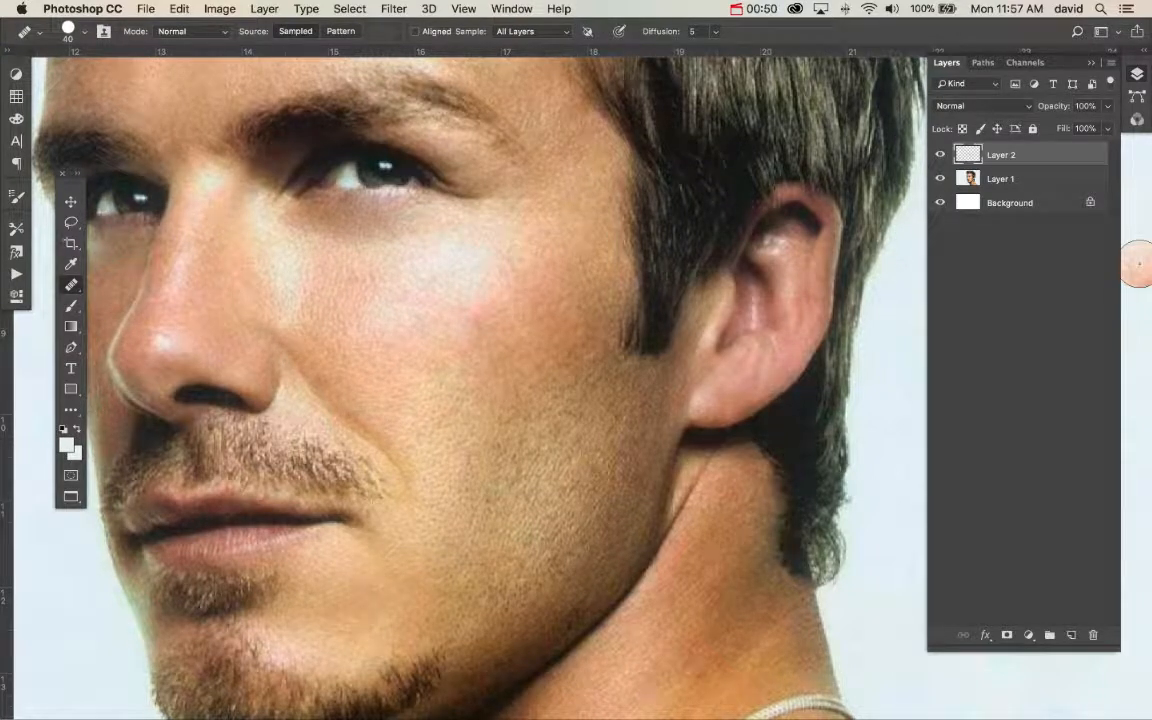
{"action": "key", "text": "BackSpace"}
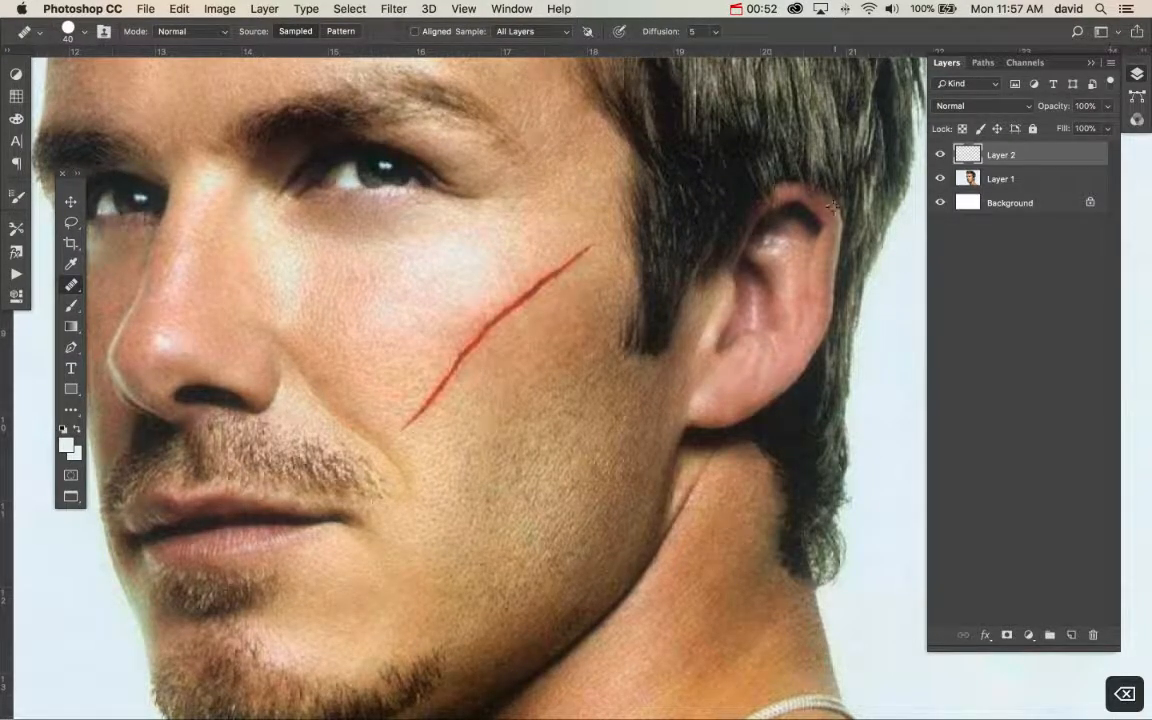
Step: Heal the whole red scar on the cheek, touch up the highlight area, and undo the last touch-up stroke
{"action": "left_click_drag", "start_coordinate": [575, 242], "coordinate": [410, 418]}
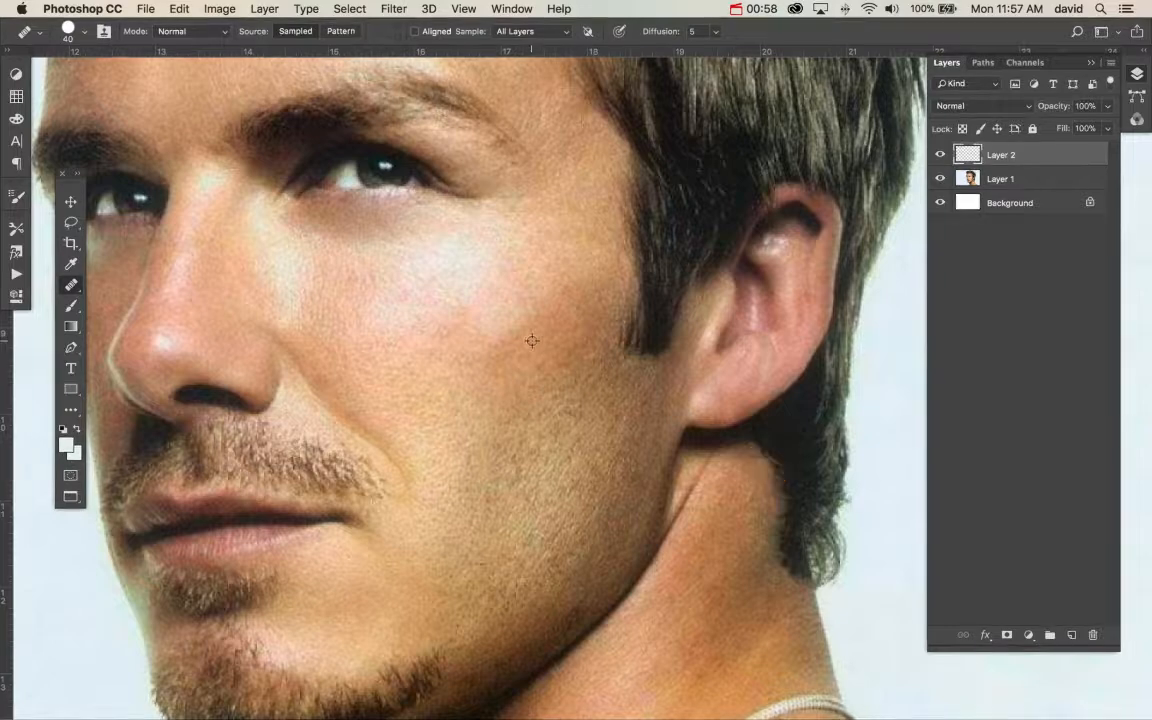
{"action": "mouse_move", "coordinate": [478, 270]}
{"action": "left_mouse_down"}
{"action": "mouse_move", "coordinate": [468, 266]}
{"action": "mouse_move", "coordinate": [468, 308]}
{"action": "mouse_move", "coordinate": [484, 328]}
{"action": "left_mouse_up"}
{"action": "left_click_drag", "start_coordinate": [458, 283], "coordinate": [492, 324]}
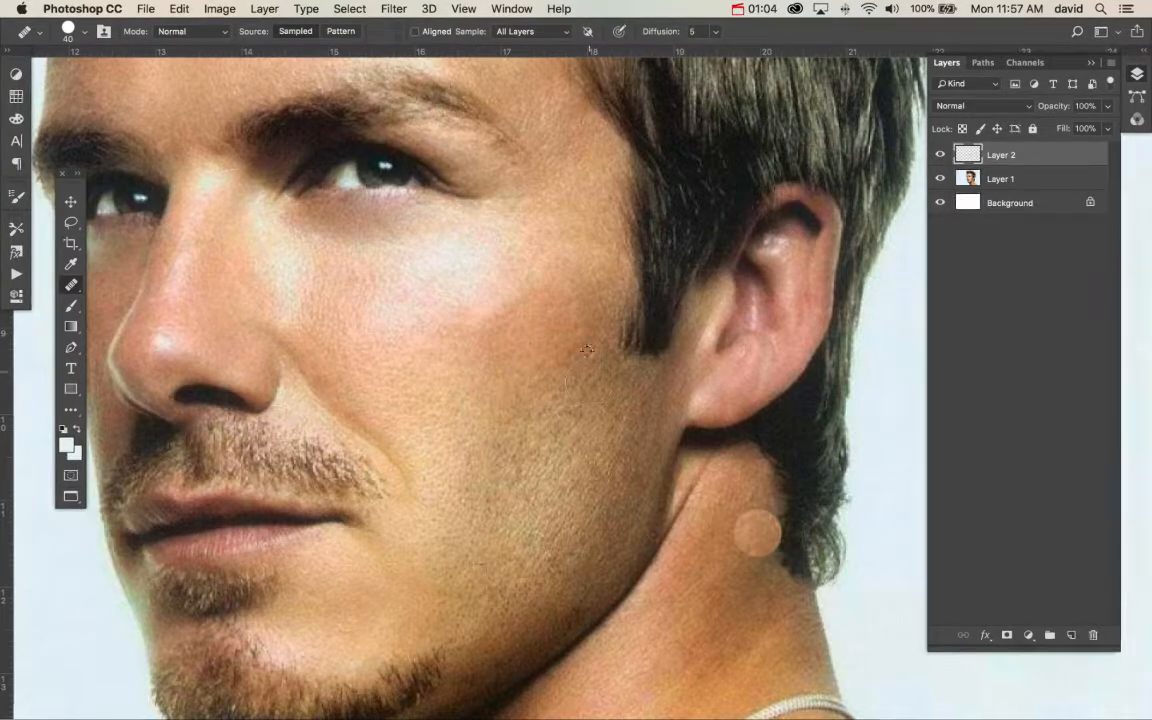
{"action": "key", "text": "super+z"}
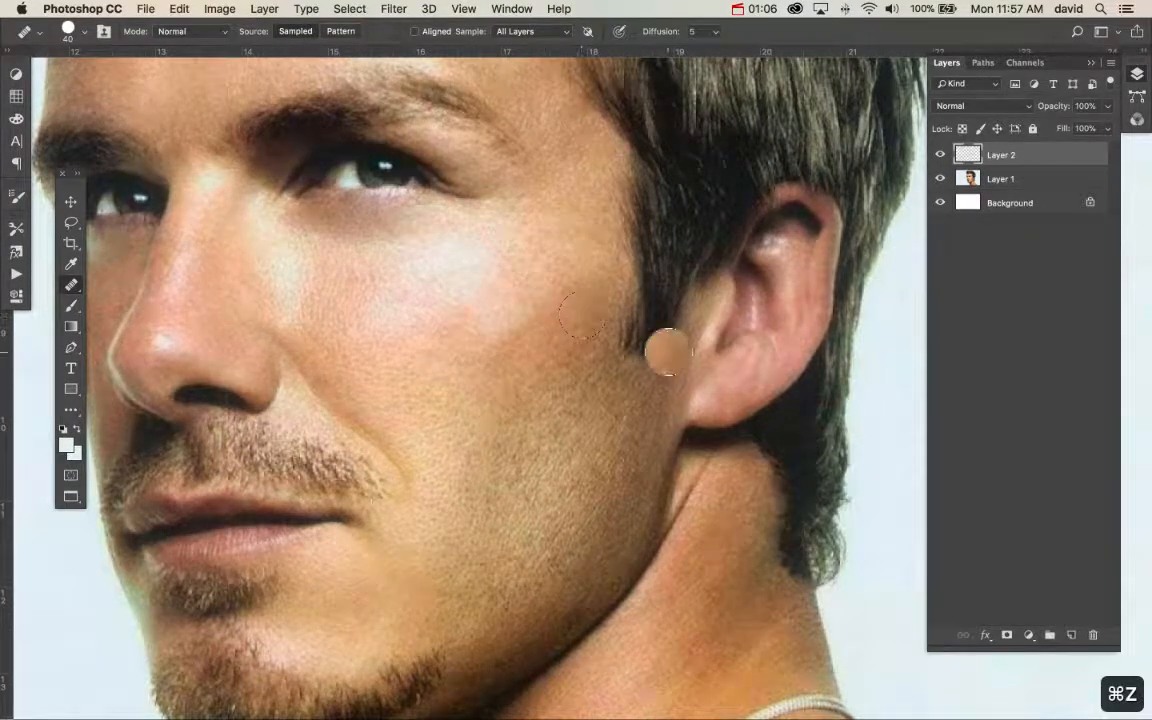
Step: Clear the selection and add a new layer above Layer 2 for retouching the neck
{"action": "left_click_drag", "start_coordinate": [695, 497], "coordinate": [633, 221]}
{"action": "left_click_drag", "start_coordinate": [658, 458], "coordinate": [621, 409]}
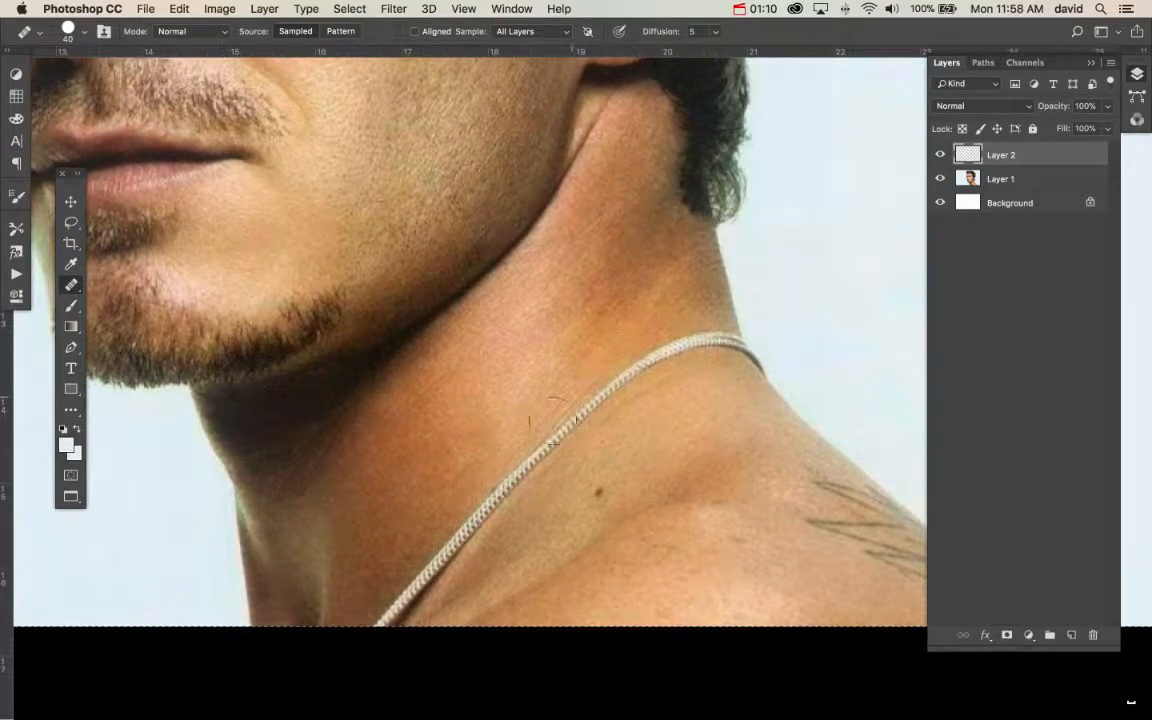
{"action": "key", "text": "super+d"}
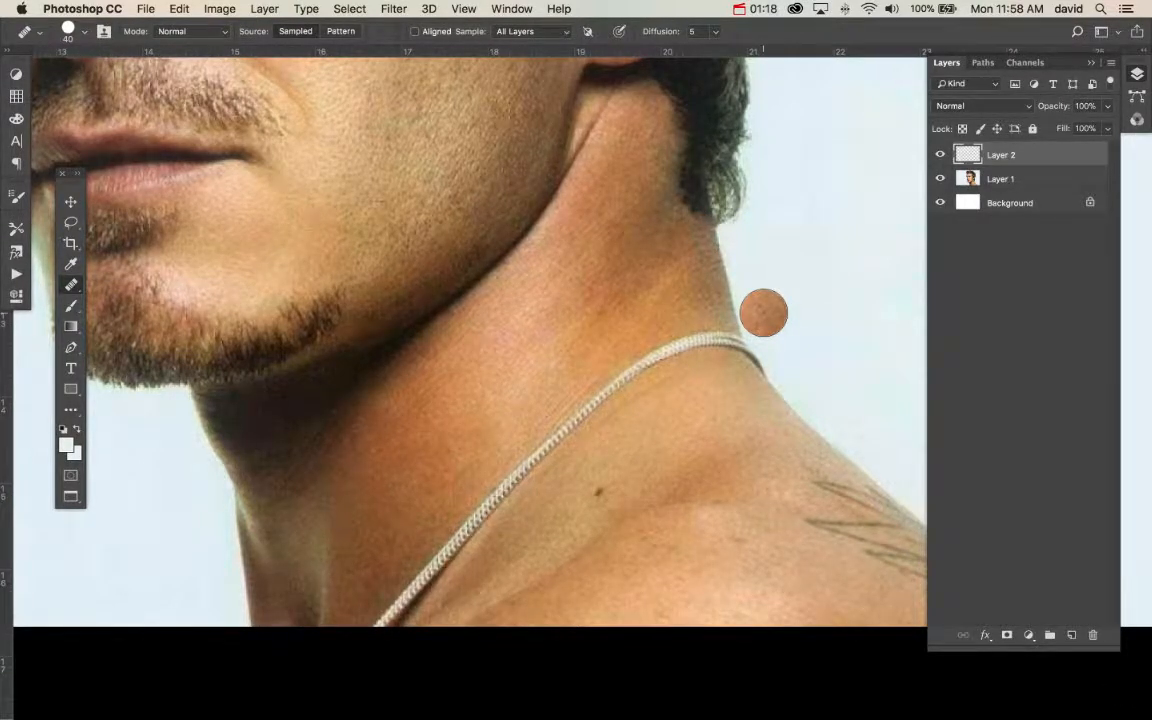
{"action": "left_click", "coordinate": [1071, 635]}
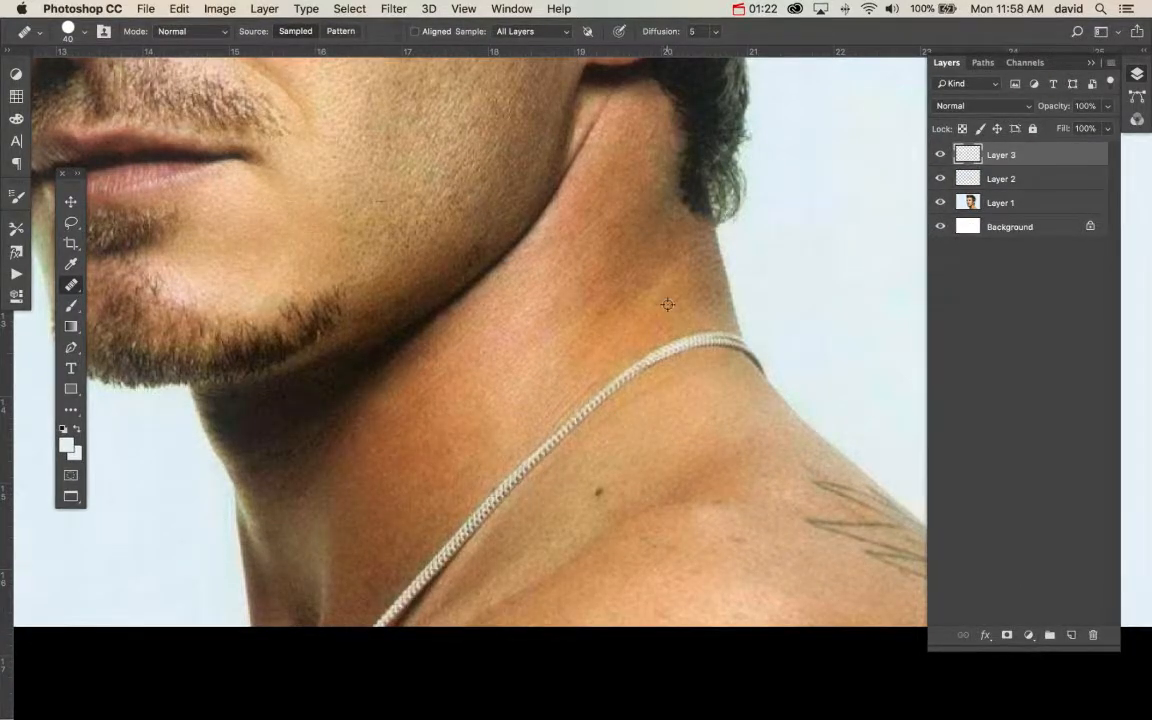
Step: Try to heal the necklace with skin sampled from the shoulder below it, then undo all of those strokes
{"action": "left_click", "coordinate": [735, 398], "text": "alt"}
{"action": "mouse_move", "coordinate": [696, 354]}
{"action": "left_mouse_down"}
{"action": "mouse_move", "coordinate": [631, 380]}
{"action": "mouse_move", "coordinate": [554, 449]}
{"action": "mouse_move", "coordinate": [445, 555]}
{"action": "mouse_move", "coordinate": [454, 564]}
{"action": "mouse_move", "coordinate": [368, 656]}
{"action": "left_mouse_up"}
{"action": "left_click", "coordinate": [548, 566], "text": "alt"}
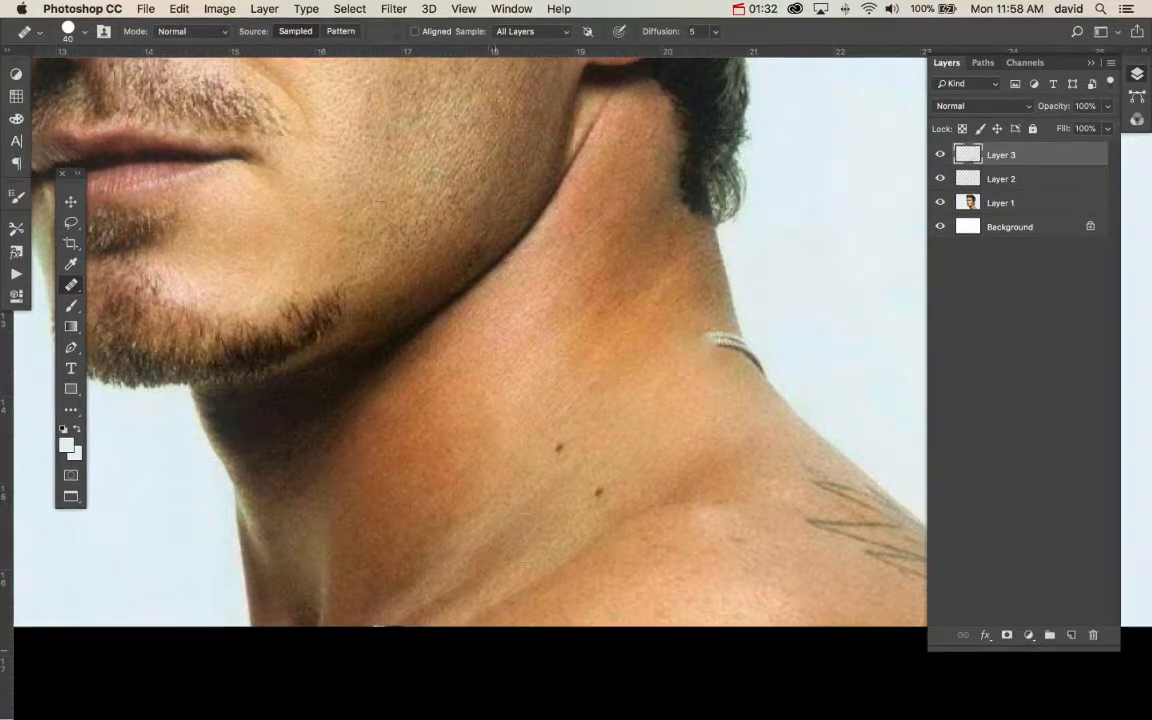
{"action": "left_click", "coordinate": [613, 518], "text": "alt"}
{"action": "left_click_drag", "start_coordinate": [564, 538], "coordinate": [520, 532]}
{"action": "left_click_drag", "start_coordinate": [460, 592], "coordinate": [436, 592]}
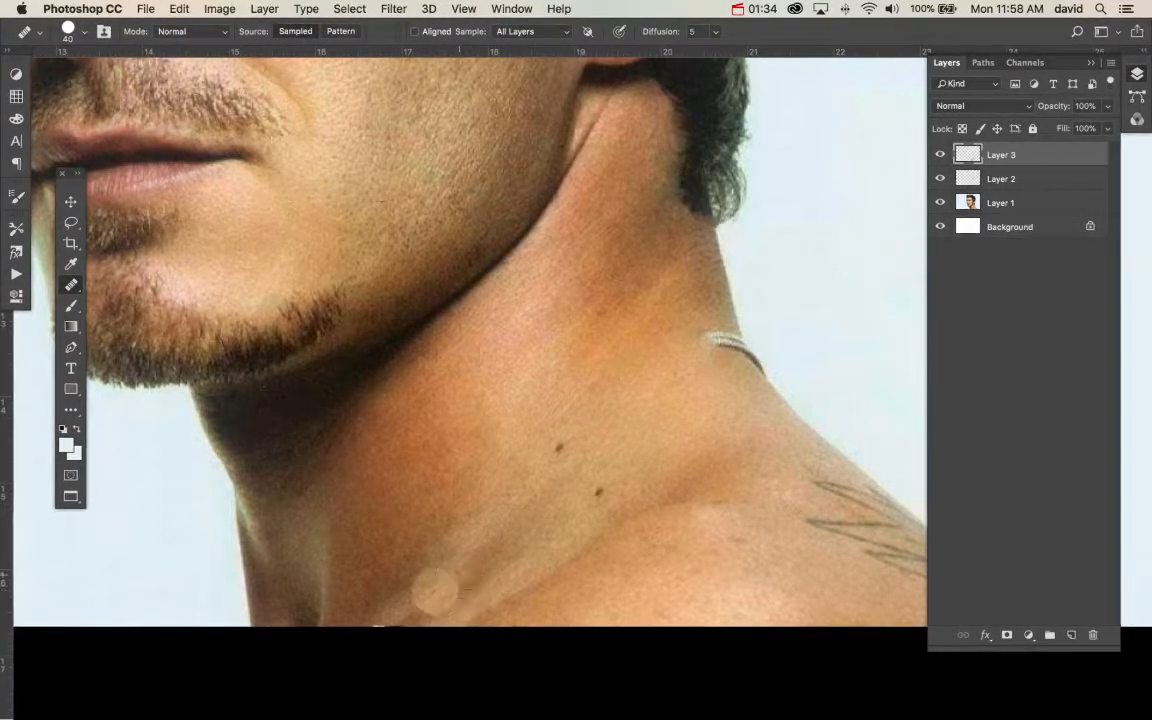
{"action": "key", "text": "super+z"}
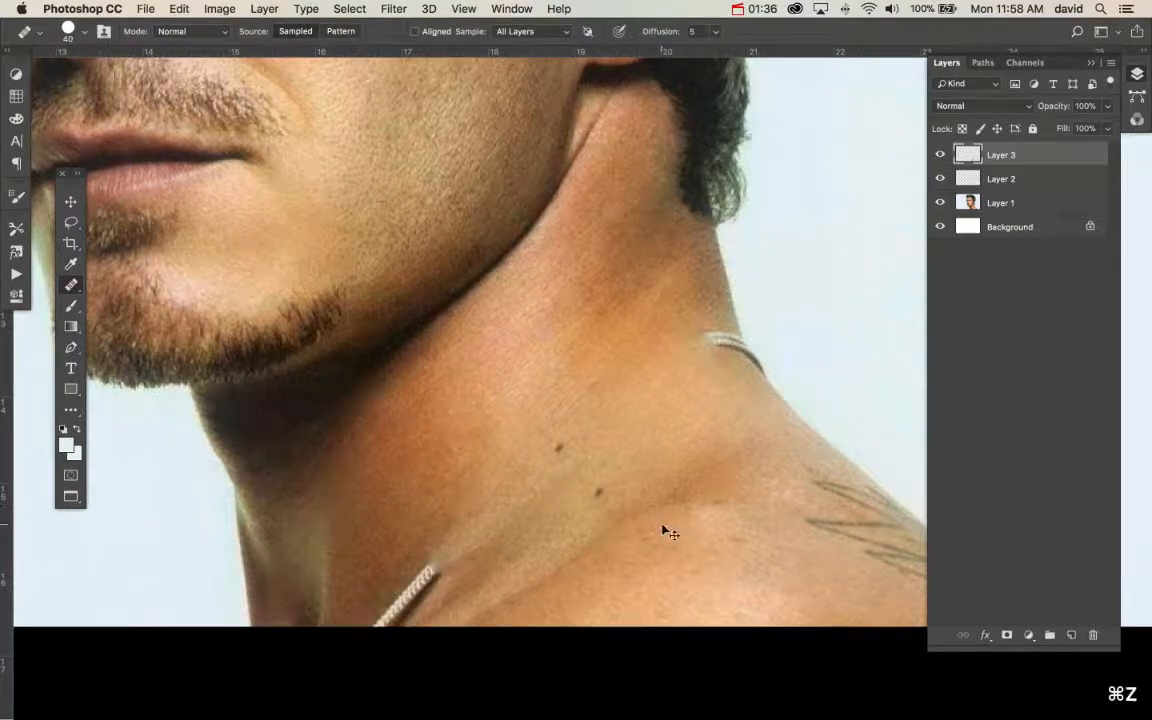
{"action": "key", "text": "super+z"}
{"action": "key", "text": "super+z"}
{"action": "key", "text": "alt+super+z"}
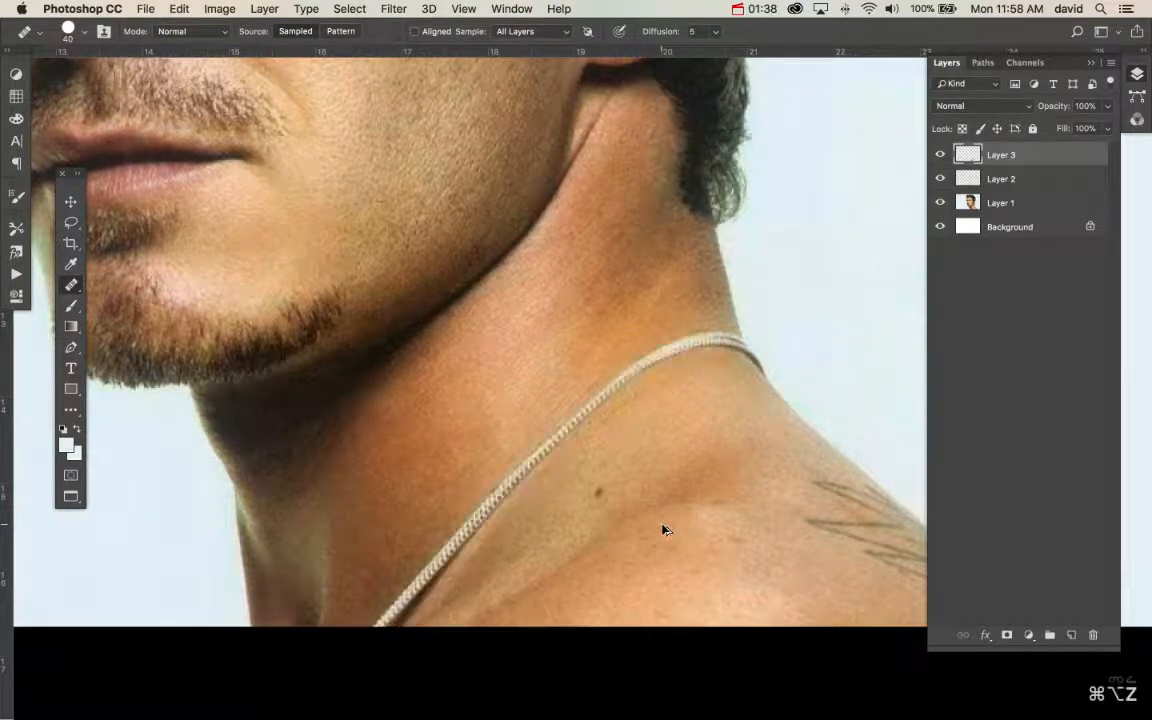
{"action": "key", "text": "alt+super+z"}
Step: Try to heal the necklace with skin sampled from the neck just above it, then undo the stroke
{"action": "left_click", "coordinate": [680, 300], "text": "alt"}
{"action": "left_click_drag", "start_coordinate": [660, 336], "coordinate": [648, 353]}
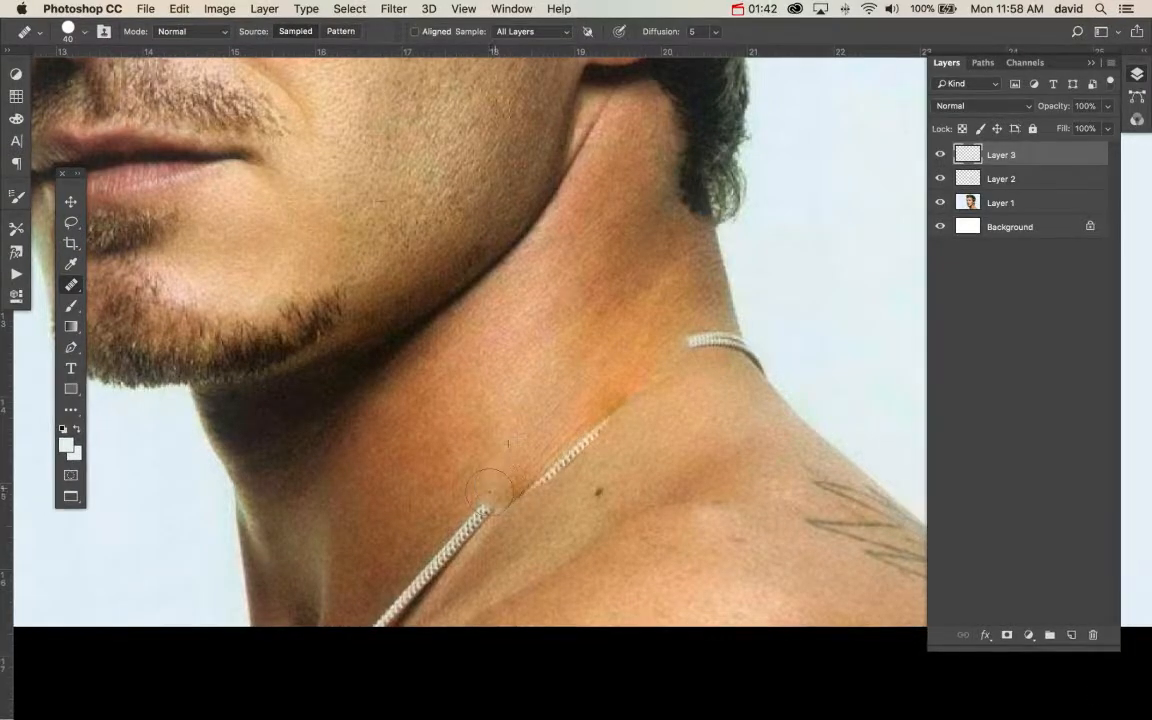
{"action": "key", "text": "super+z"}
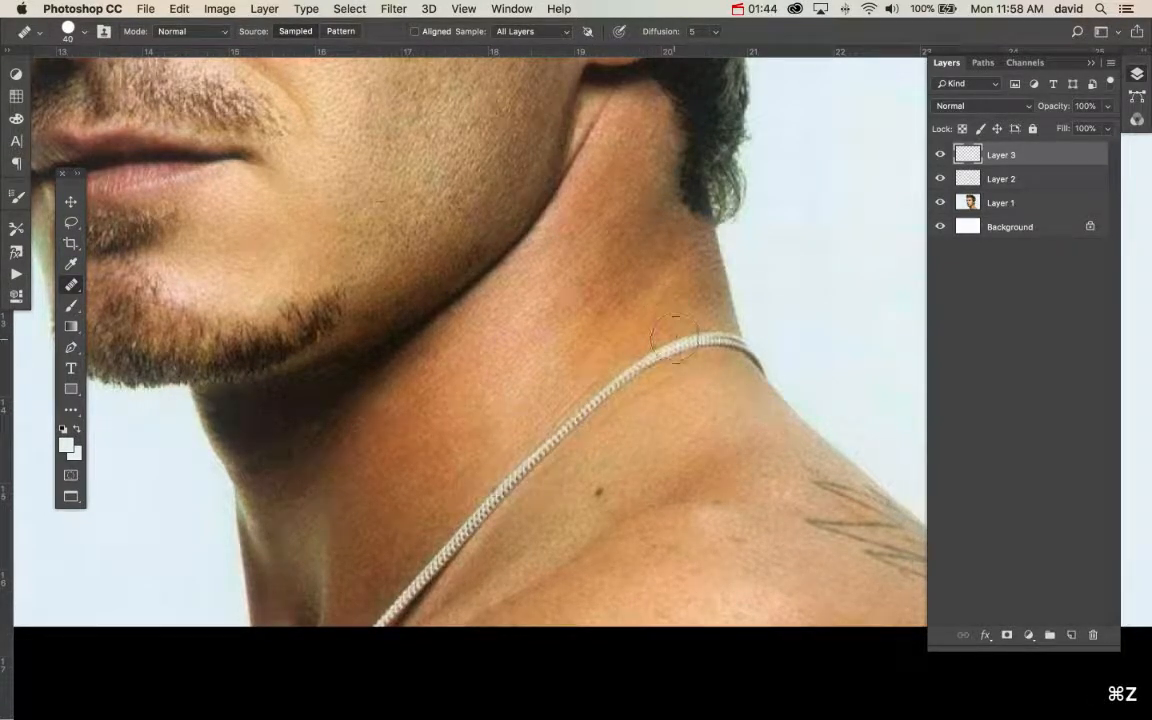
Step: Heal away the necklace across the neck and the mole below it, stopping just short of the neck's outer edge
{"action": "left_click_drag", "start_coordinate": [497, 490], "coordinate": [366, 628]}
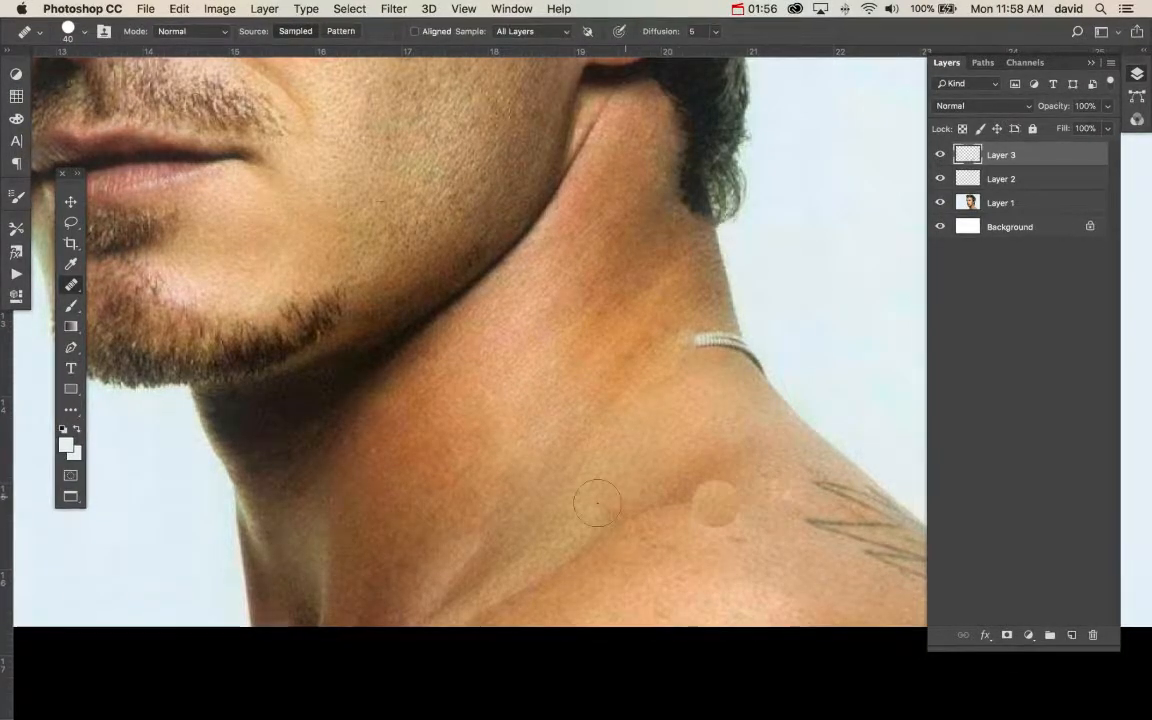
{"action": "left_click", "coordinate": [620, 458], "text": "alt"}
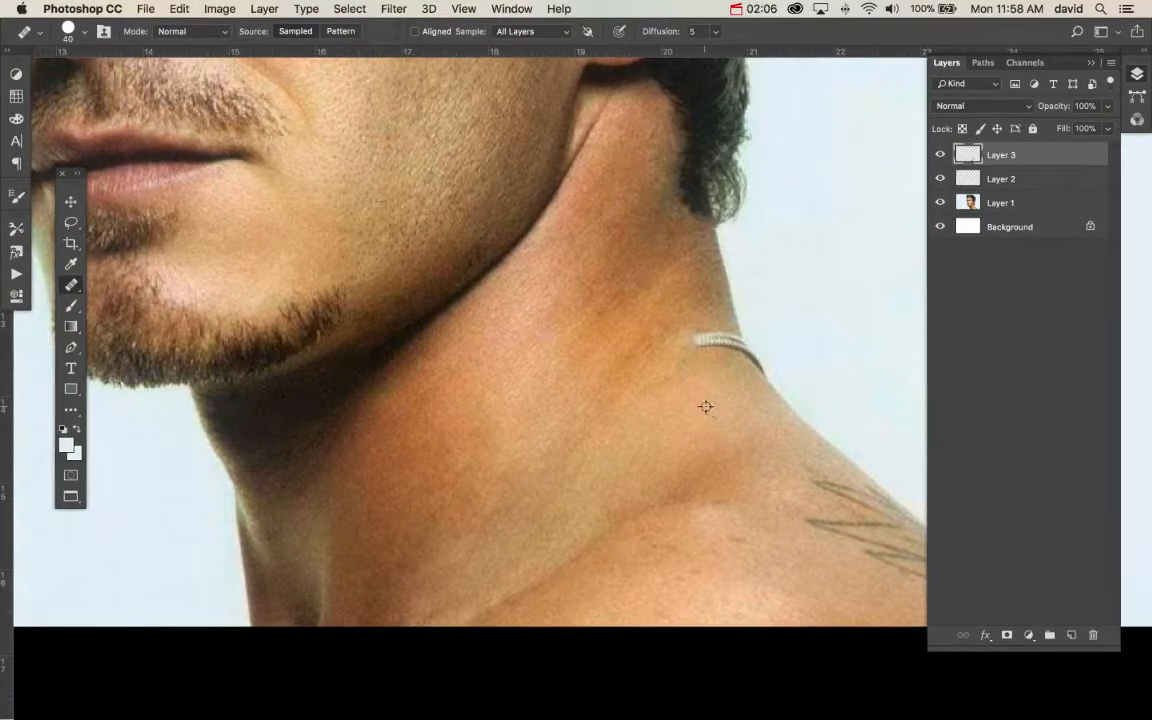
{"action": "left_click", "coordinate": [699, 333]}
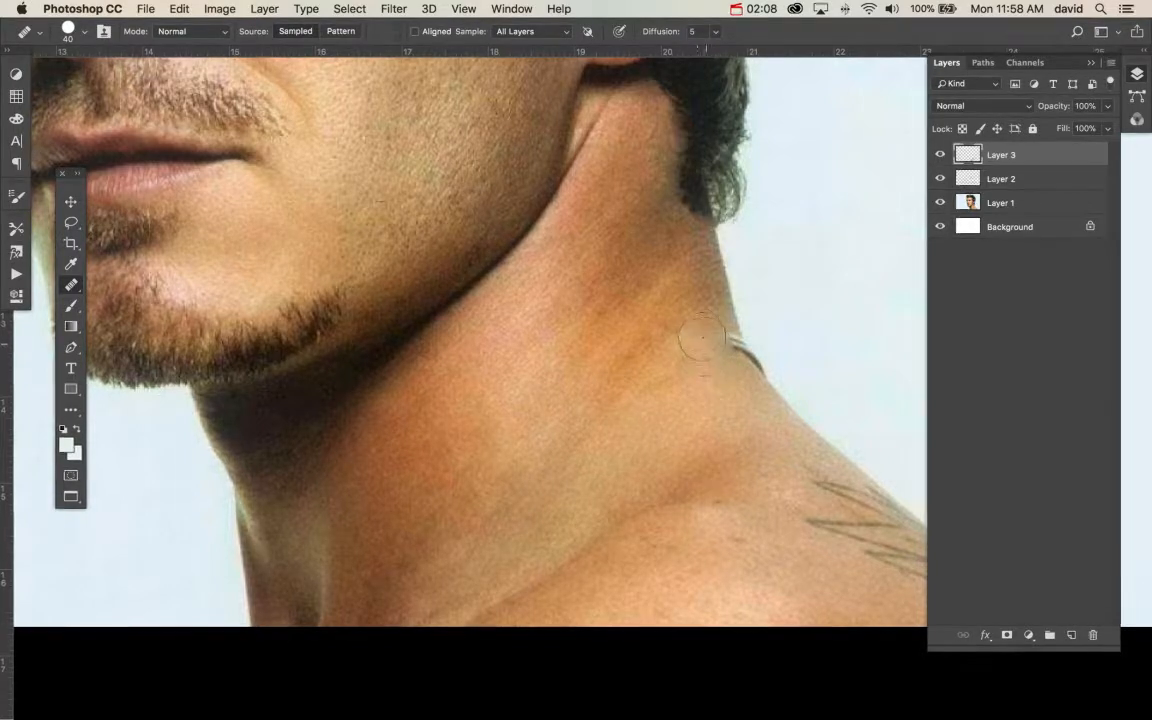
{"action": "key", "text": "super+z"}
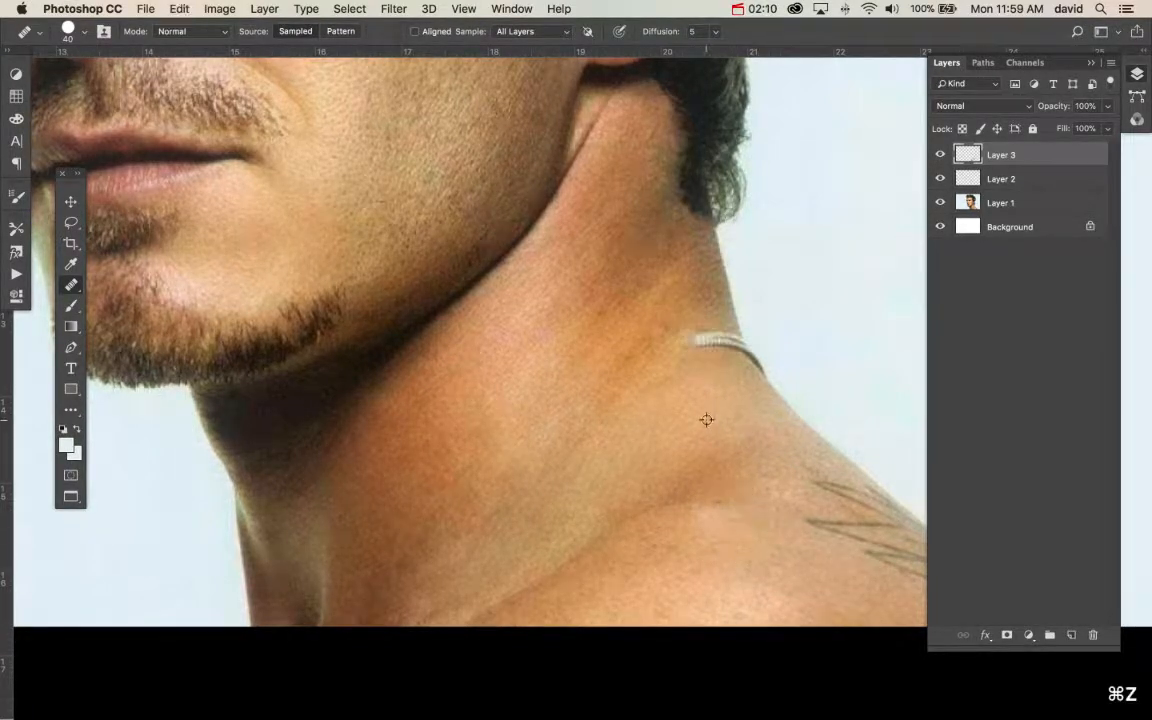
{"action": "key", "text": "super+z"}
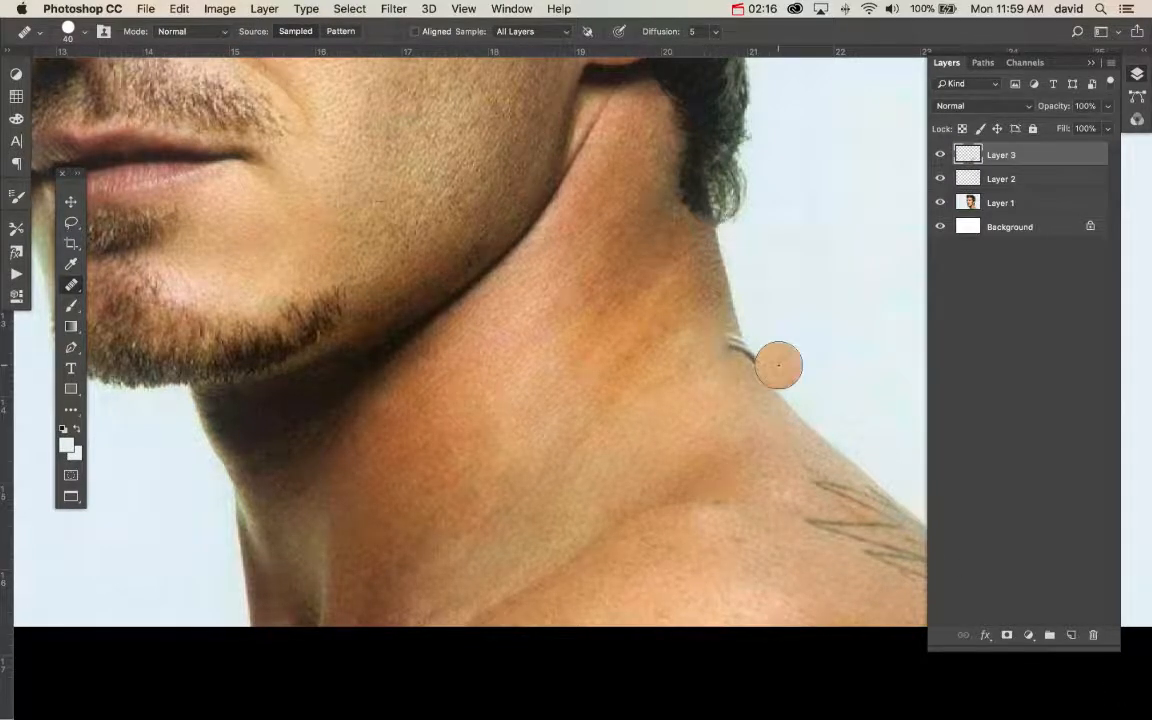
Step: Lasso the background beside the neck's outer edge and paint out the protruding necklace with the background colour on a new layer, then deselect
{"action": "key", "text": "l"}
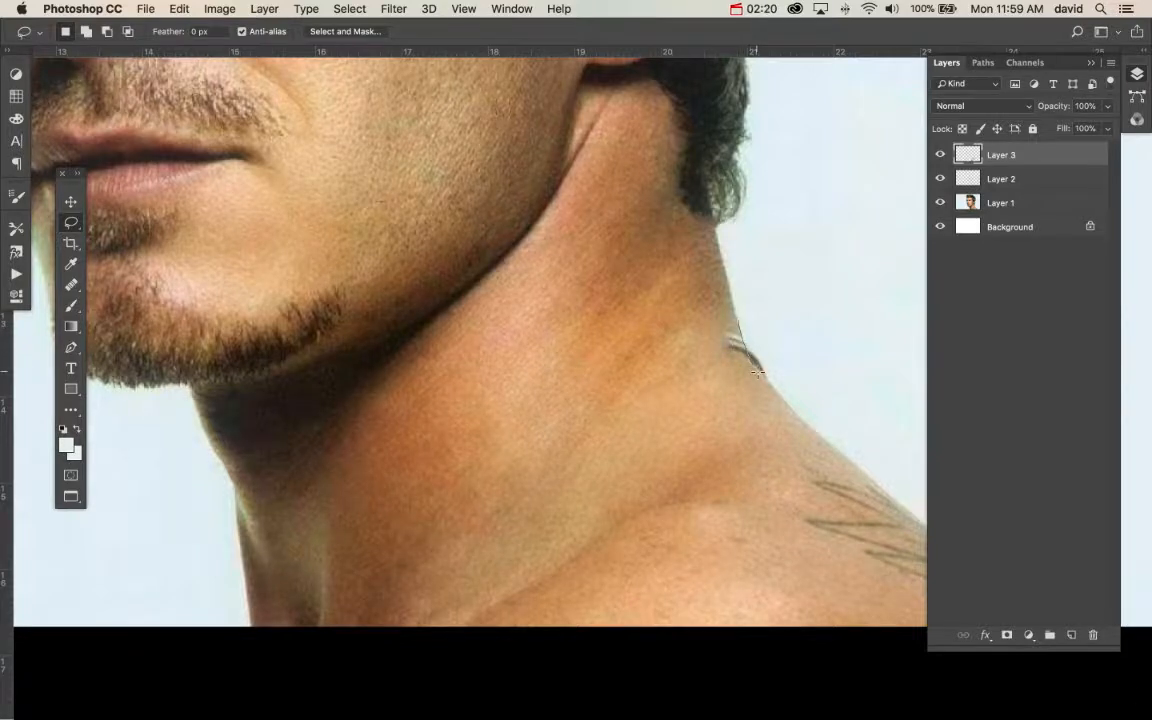
{"action": "mouse_move", "coordinate": [757, 372]}
{"action": "left_mouse_down"}
{"action": "mouse_move", "coordinate": [797, 347]}
{"action": "mouse_move", "coordinate": [761, 298]}
{"action": "mouse_move", "coordinate": [740, 302]}
{"action": "left_mouse_up"}
{"action": "left_click", "coordinate": [1071, 635]}
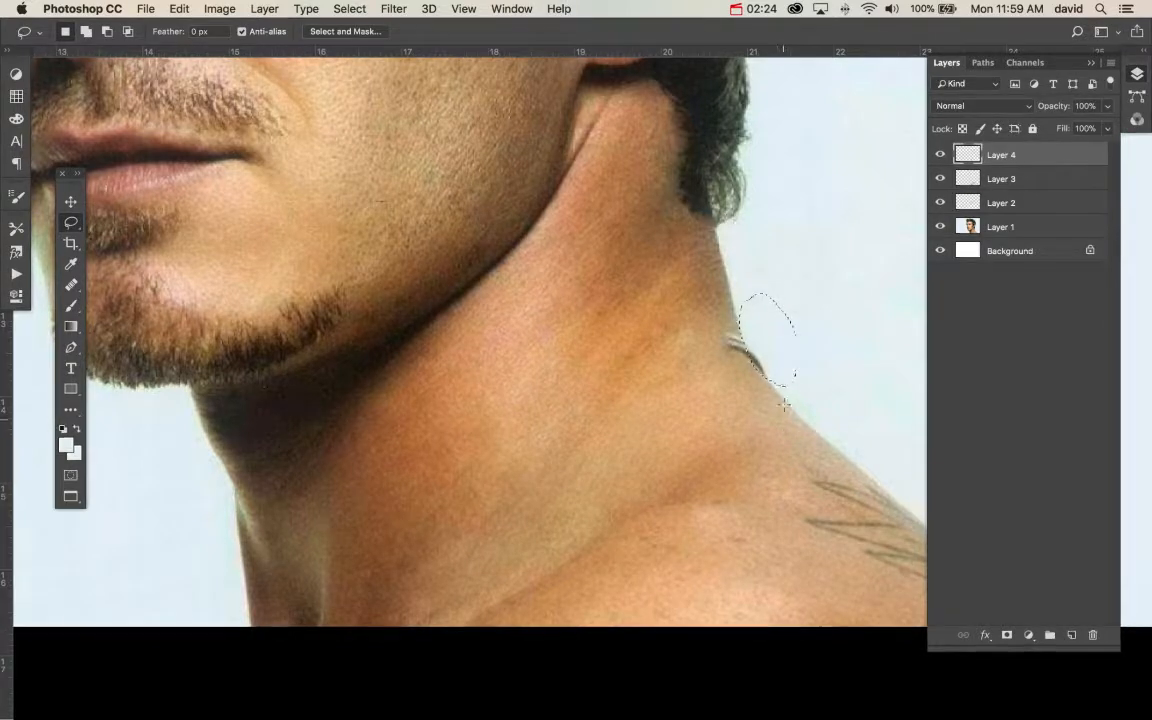
{"action": "key", "text": "i"}
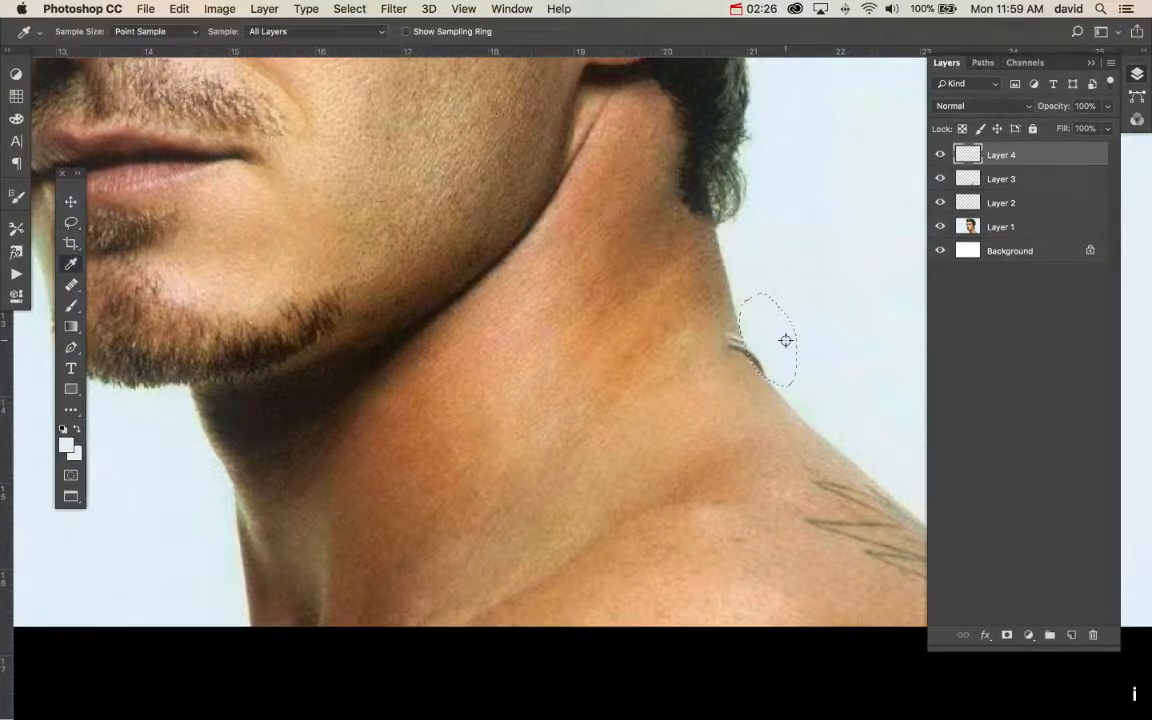
{"action": "key", "text": "b"}
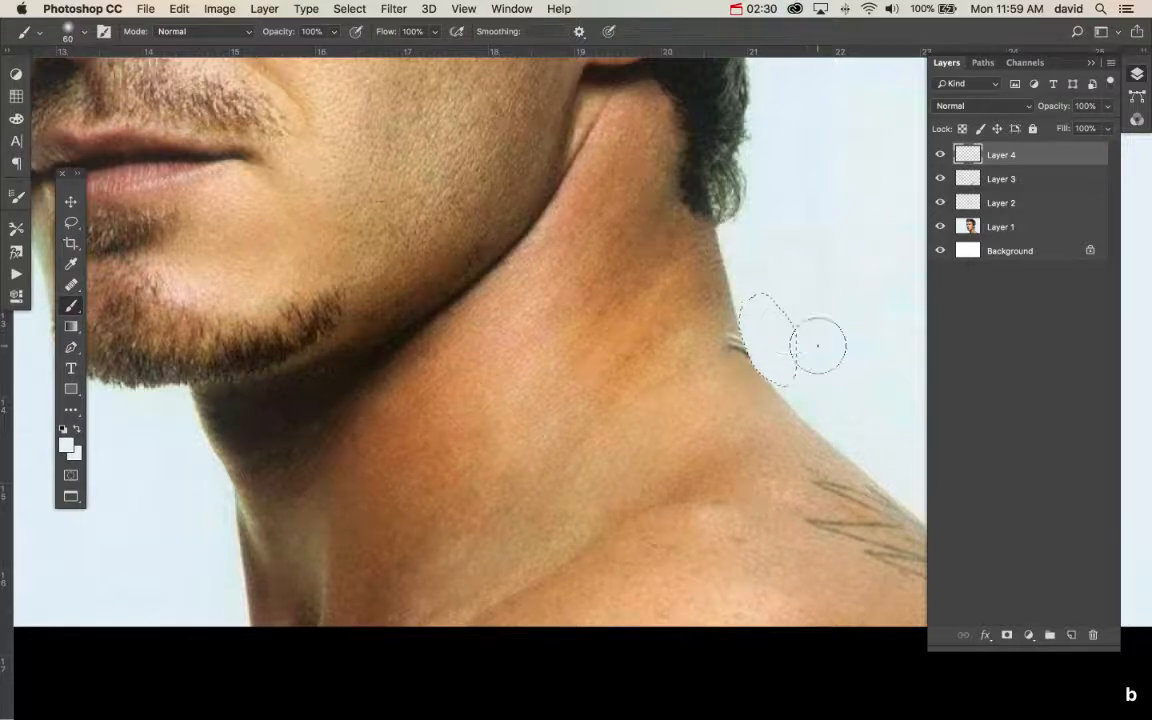
{"action": "key", "text": "super+d"}
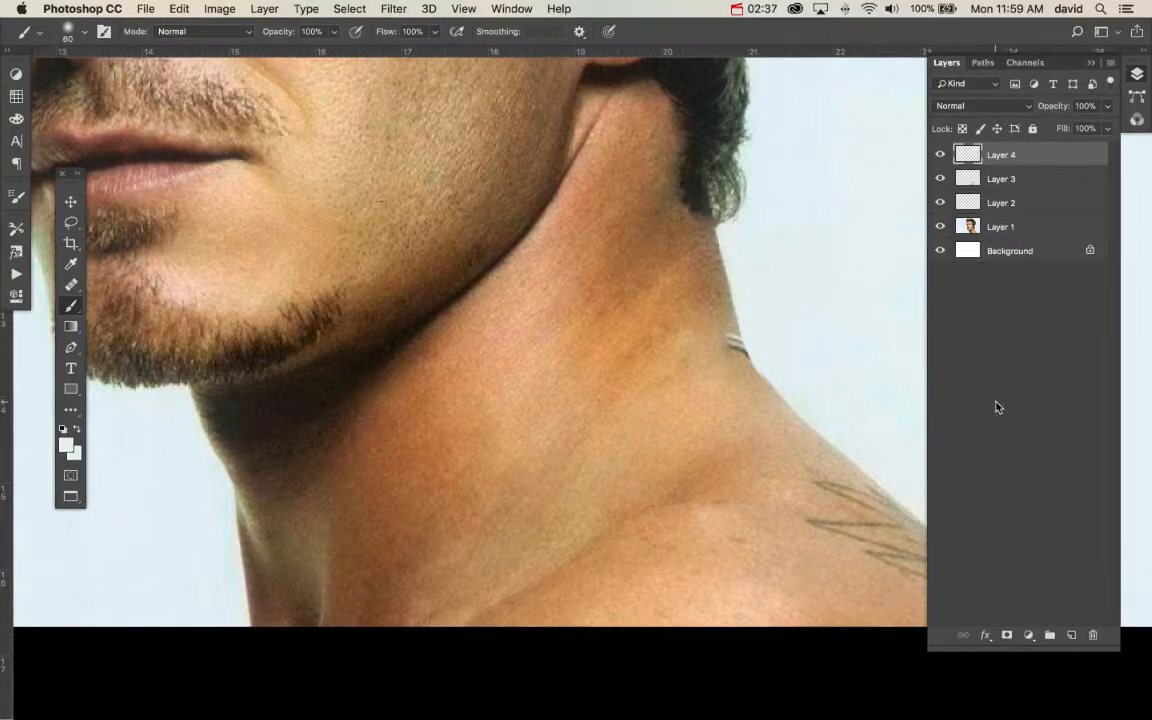
Step: On another new layer, clone the shoulder's outer edge into the empty background beside the neck with the Clone Stamp
{"action": "left_click", "coordinate": [1071, 635]}
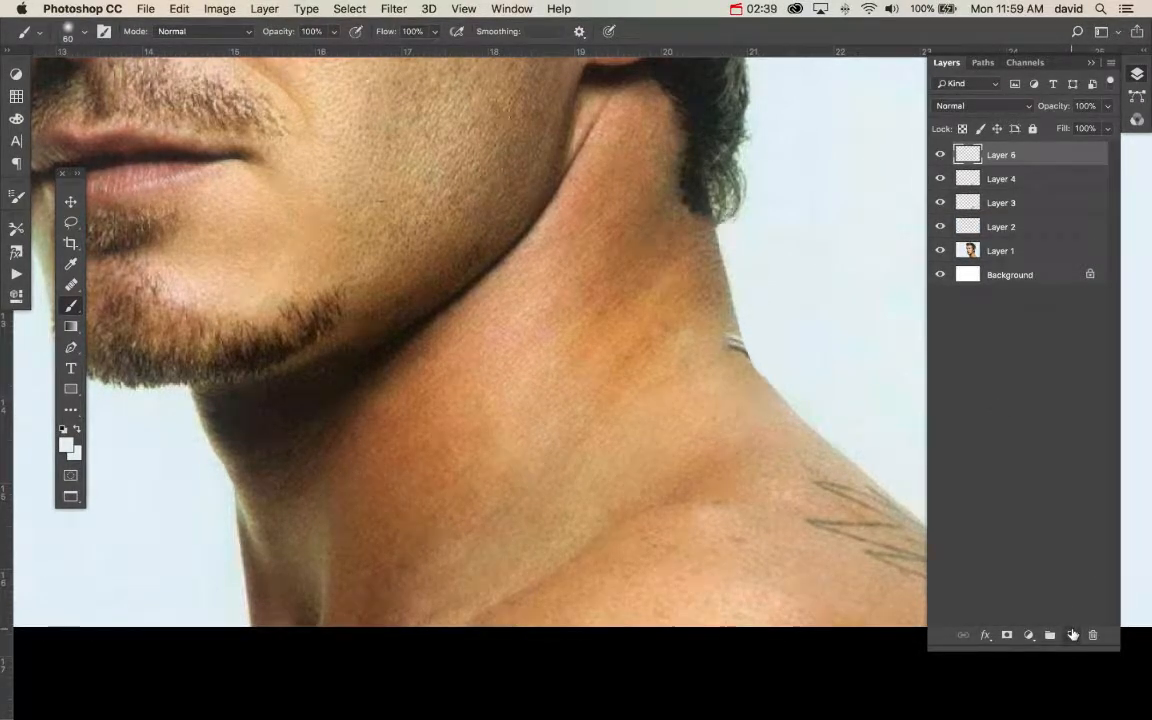
{"action": "left_click_drag", "start_coordinate": [774, 507], "coordinate": [545, 483]}
{"action": "key", "text": "s"}
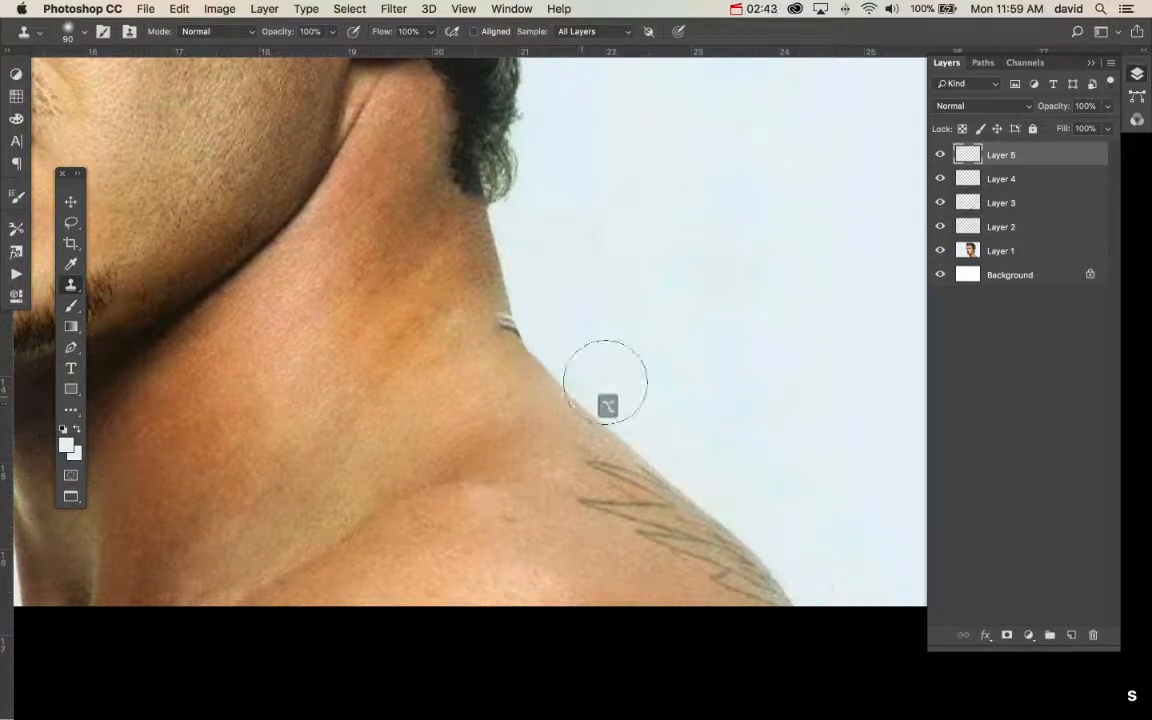
{"action": "left_click", "coordinate": [593, 422], "text": "alt"}
{"action": "mouse_move", "coordinate": [687, 296]}
{"action": "left_mouse_down"}
{"action": "mouse_move", "coordinate": [625, 236]}
{"action": "mouse_move", "coordinate": [735, 356]}
{"action": "mouse_move", "coordinate": [640, 239]}
{"action": "left_mouse_up"}
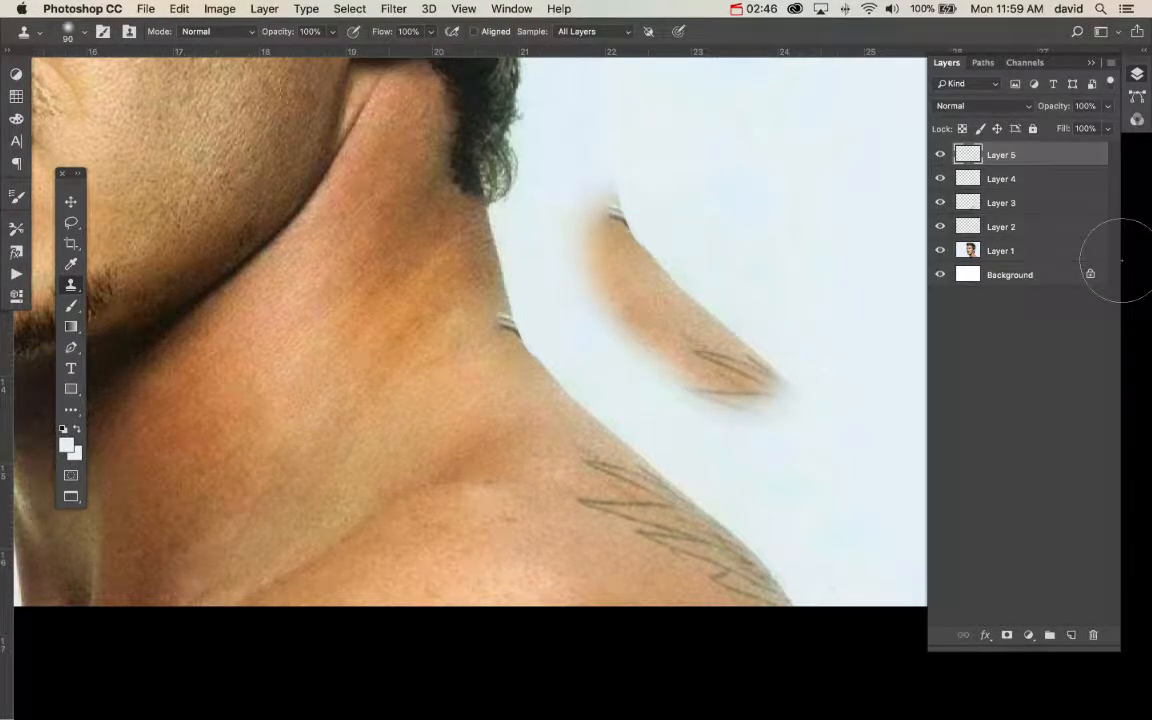
Step: Move the cloned shoulder piece over the remaining necklace at the neck's edge and nudge it to line up with the outline
{"action": "key", "text": "v"}
{"action": "mouse_move", "coordinate": [694, 321]}
{"action": "left_mouse_down"}
{"action": "mouse_move", "coordinate": [566, 314]}
{"action": "mouse_move", "coordinate": [549, 350]}
{"action": "mouse_move", "coordinate": [557, 358]}
{"action": "mouse_move", "coordinate": [565, 342]}
{"action": "left_mouse_up"}
{"action": "key", "text": "Left"}
{"action": "key", "text": "Left"}
{"action": "key", "text": "Left"}
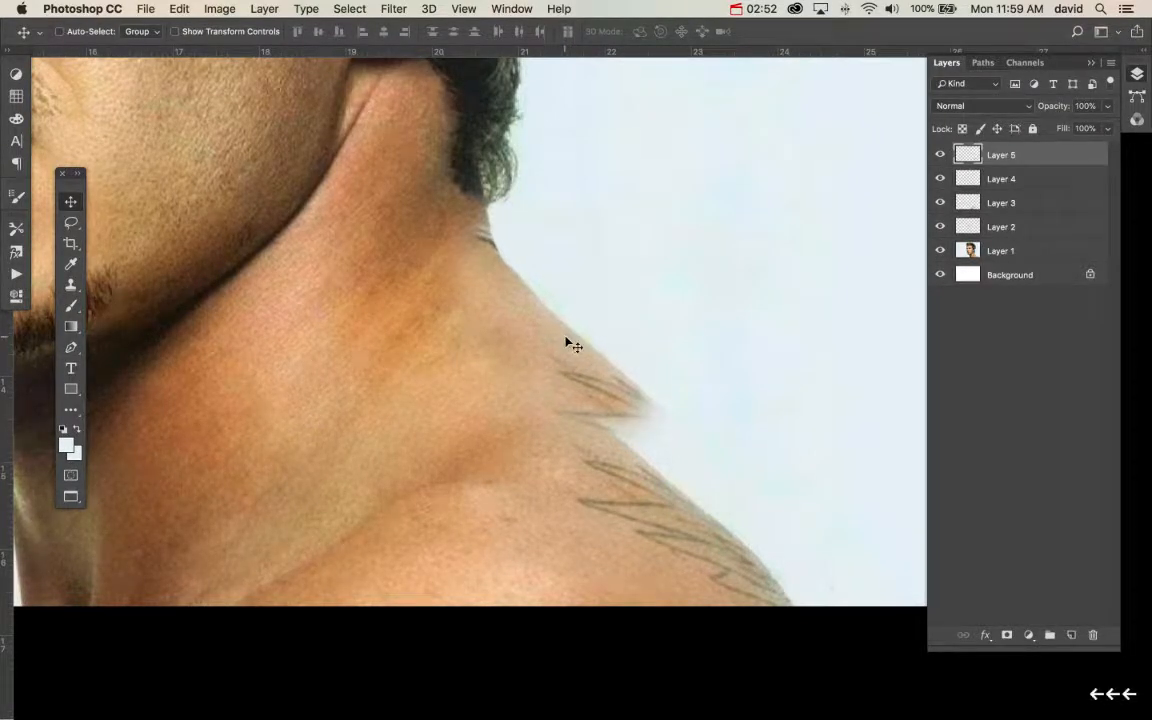
{"action": "key", "text": "Up"}
{"action": "key", "text": "Right"}
{"action": "key", "text": "Right"}
{"action": "key", "text": "Right"}
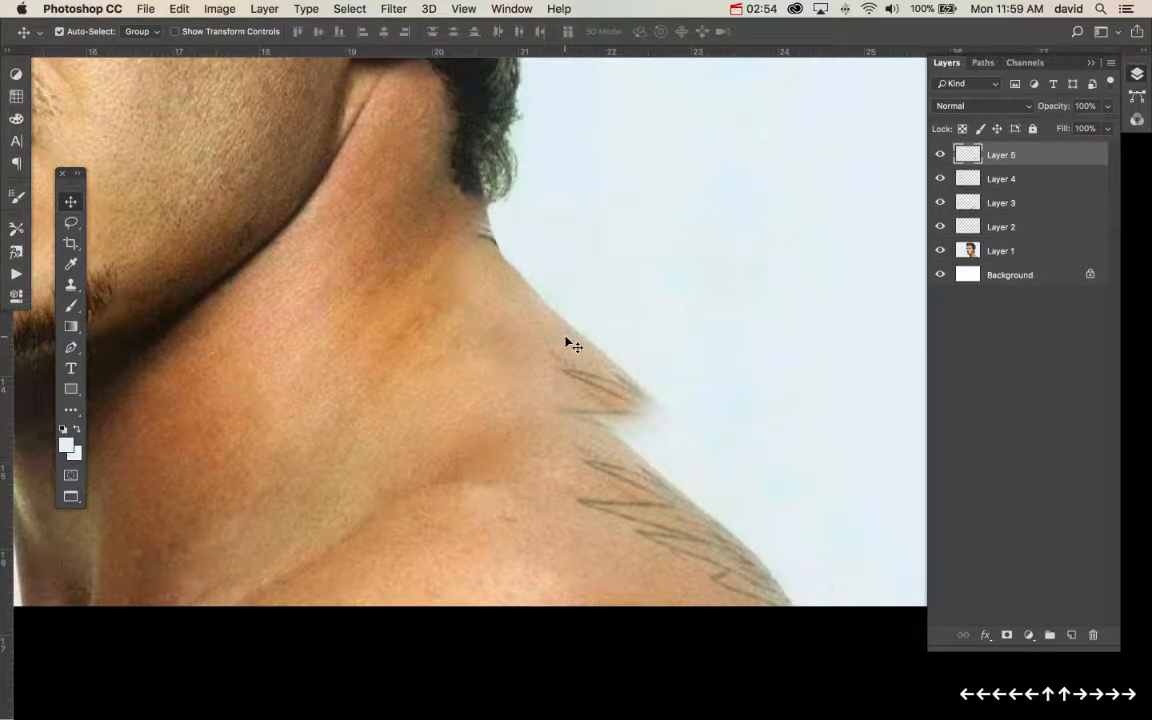
Step: Warp the cloned shoulder piece by pulling its lower outer corner down and inward so its edge follows the neck and shoulder outline
{"action": "key", "text": "super+t"}
{"action": "right_click", "coordinate": [565, 362]}
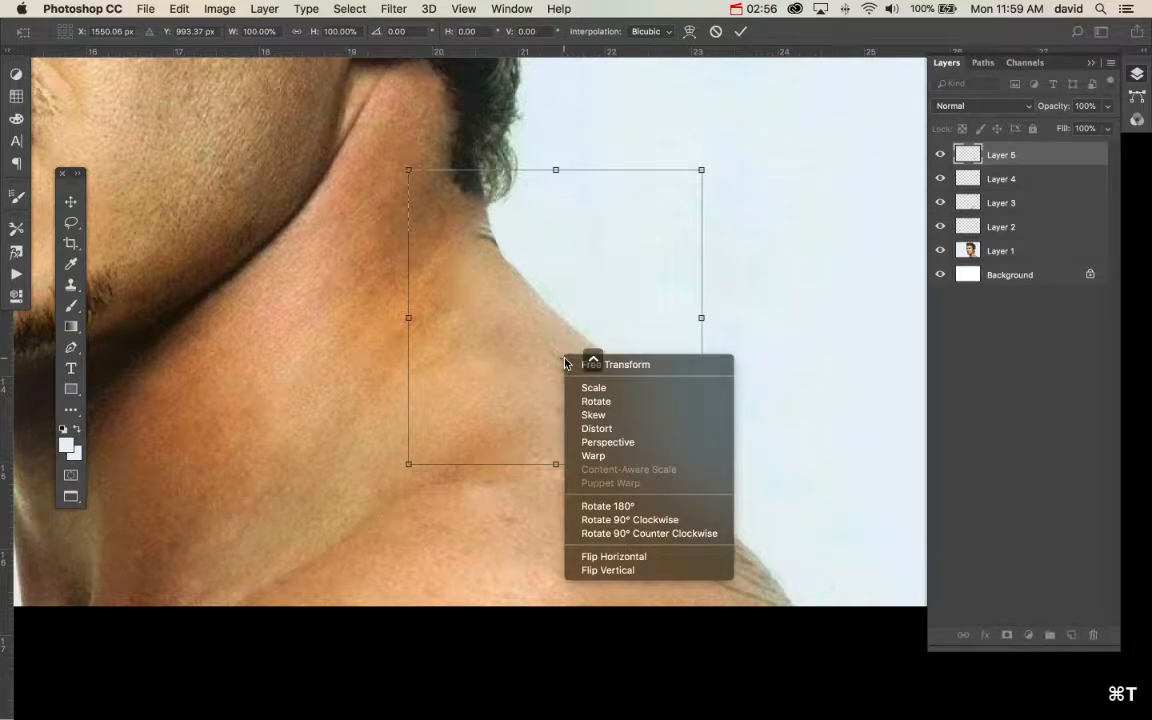
{"action": "left_click", "coordinate": [600, 455]}
{"action": "left_click_drag", "start_coordinate": [643, 373], "coordinate": [623, 411]}
{"action": "left_click_drag", "start_coordinate": [702, 466], "coordinate": [670, 533]}
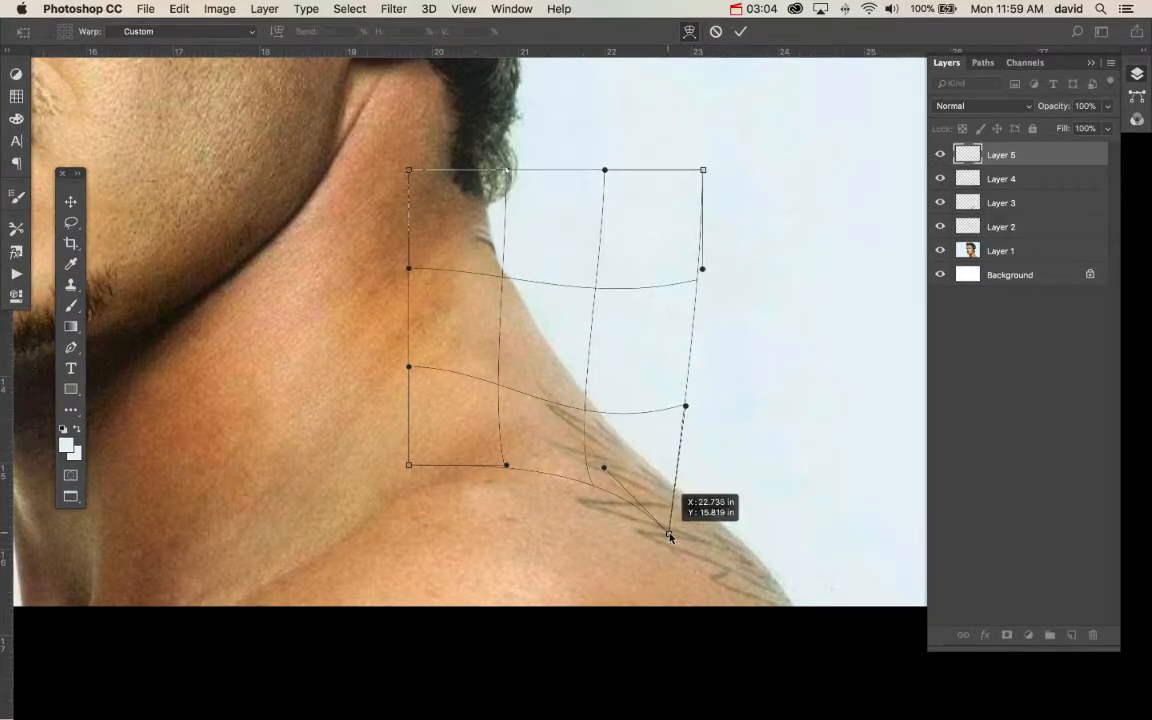
{"action": "left_click_drag", "start_coordinate": [545, 343], "coordinate": [569, 362]}
{"action": "key", "text": "Return"}
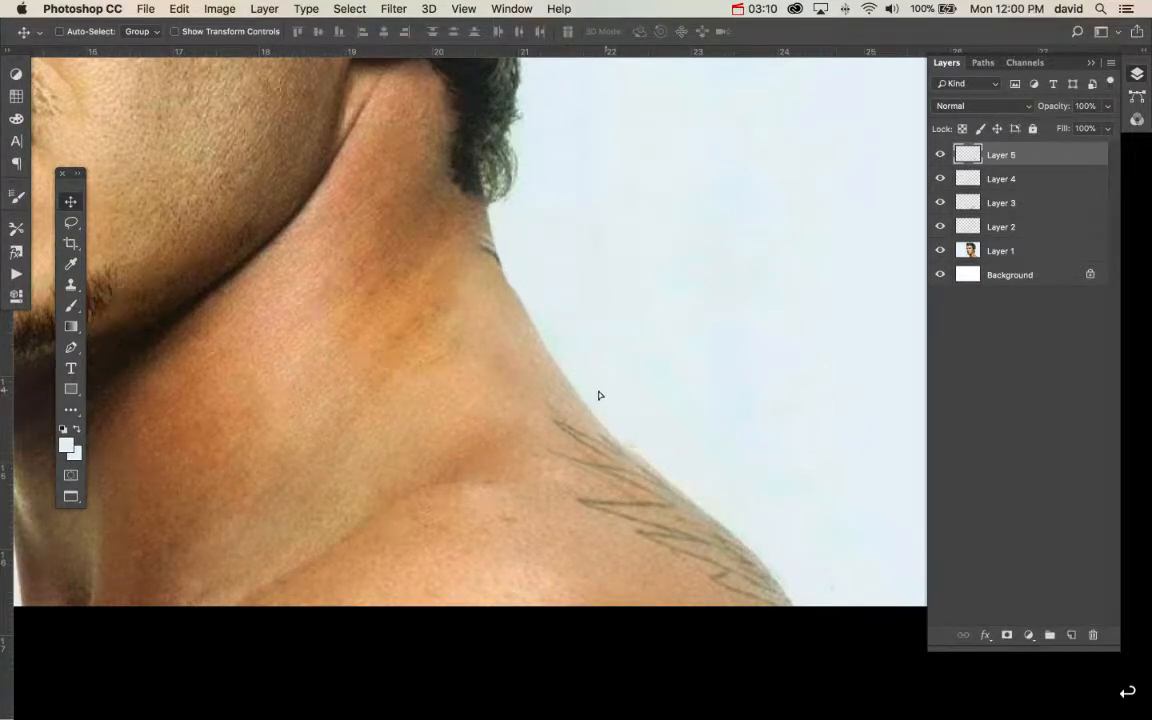
{"action": "mouse_move", "coordinate": [599, 395]}
{"action": "left_mouse_down"}
{"action": "mouse_move", "coordinate": [587, 396]}
{"action": "mouse_move", "coordinate": [597, 394]}
{"action": "mouse_move", "coordinate": [601, 420]}
{"action": "mouse_move", "coordinate": [589, 415]}
{"action": "left_mouse_up"}
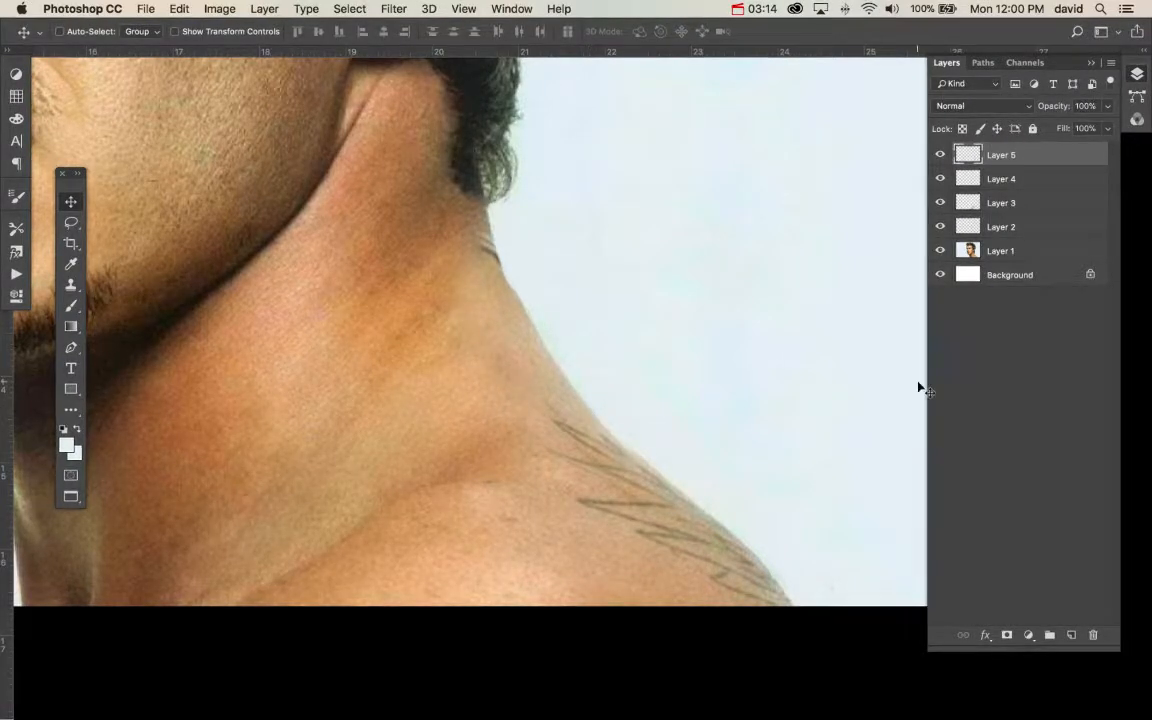
Step: Add a mask to the cloned layer and paint out its overlap at the upper neck and the duplicated tattoo lines, nudging it into line
{"action": "left_click", "coordinate": [1006, 636]}
{"action": "key", "text": "b"}
{"action": "mouse_move", "coordinate": [486, 262]}
{"action": "left_mouse_down"}
{"action": "mouse_move", "coordinate": [425, 262]}
{"action": "mouse_move", "coordinate": [462, 328]}
{"action": "left_mouse_up"}
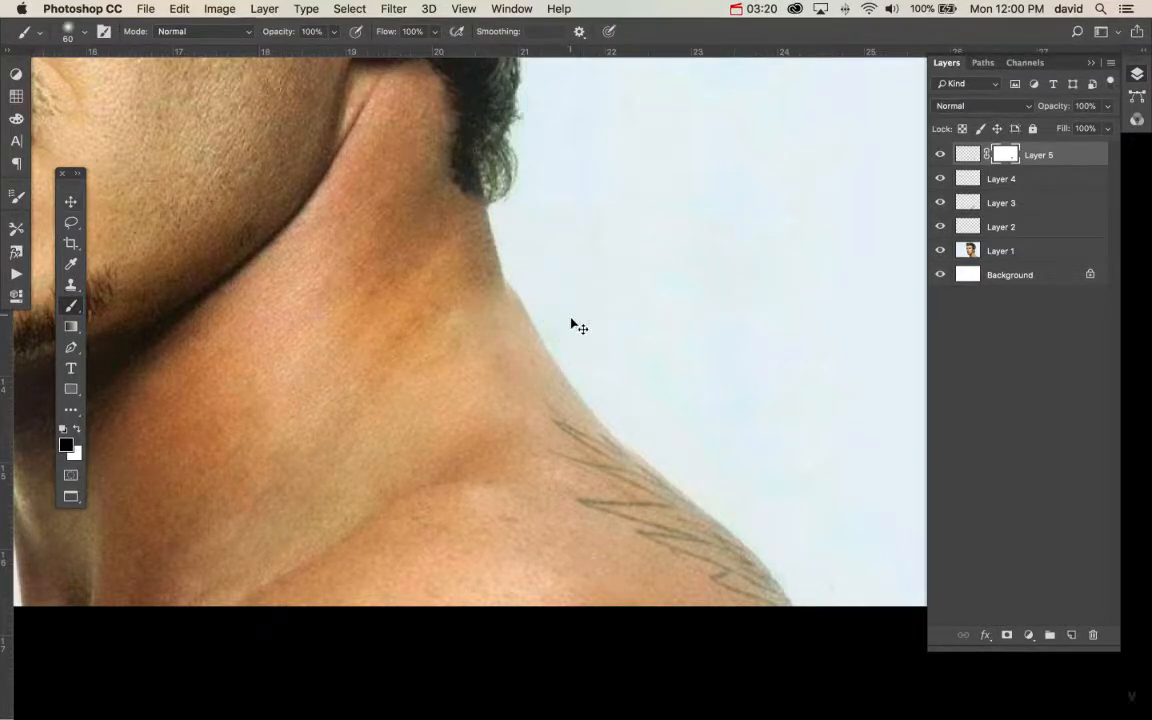
{"action": "key", "text": "v"}
{"action": "left_click_drag", "start_coordinate": [555, 339], "coordinate": [553, 347]}
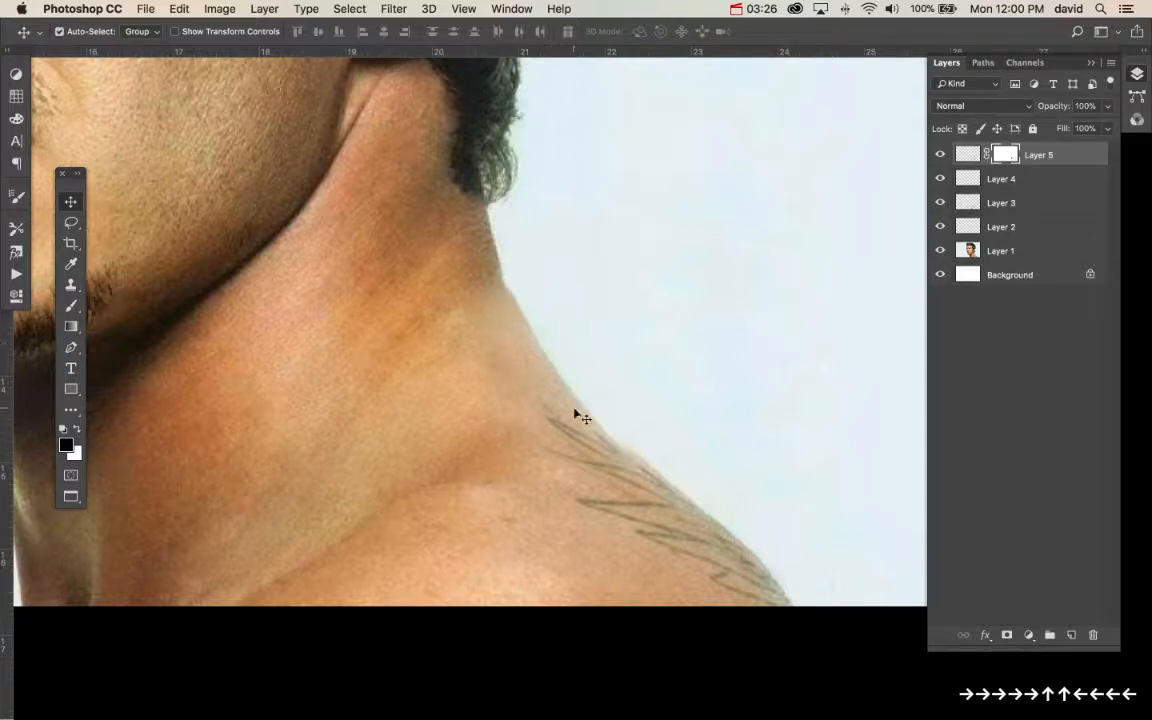
{"action": "key", "text": "b"}
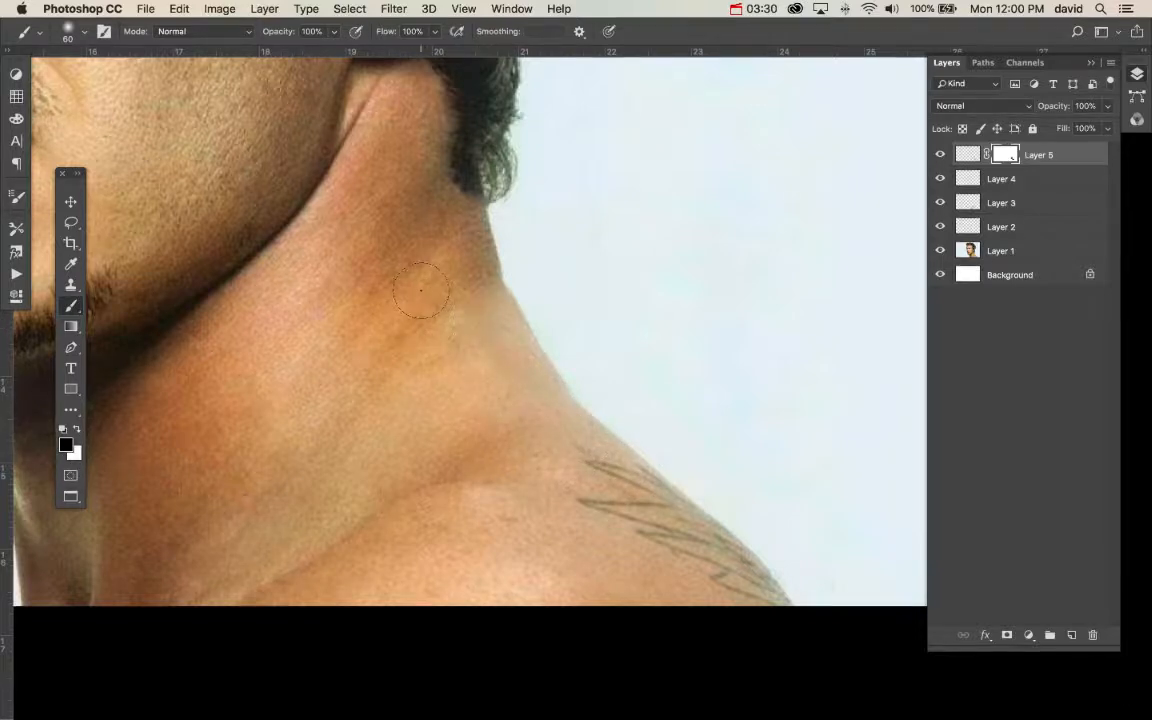
Step: Start a free transform on the cloned piece, relocate its pivot to the neck's edge and rotate it by 2.06°
{"action": "key", "text": "v"}
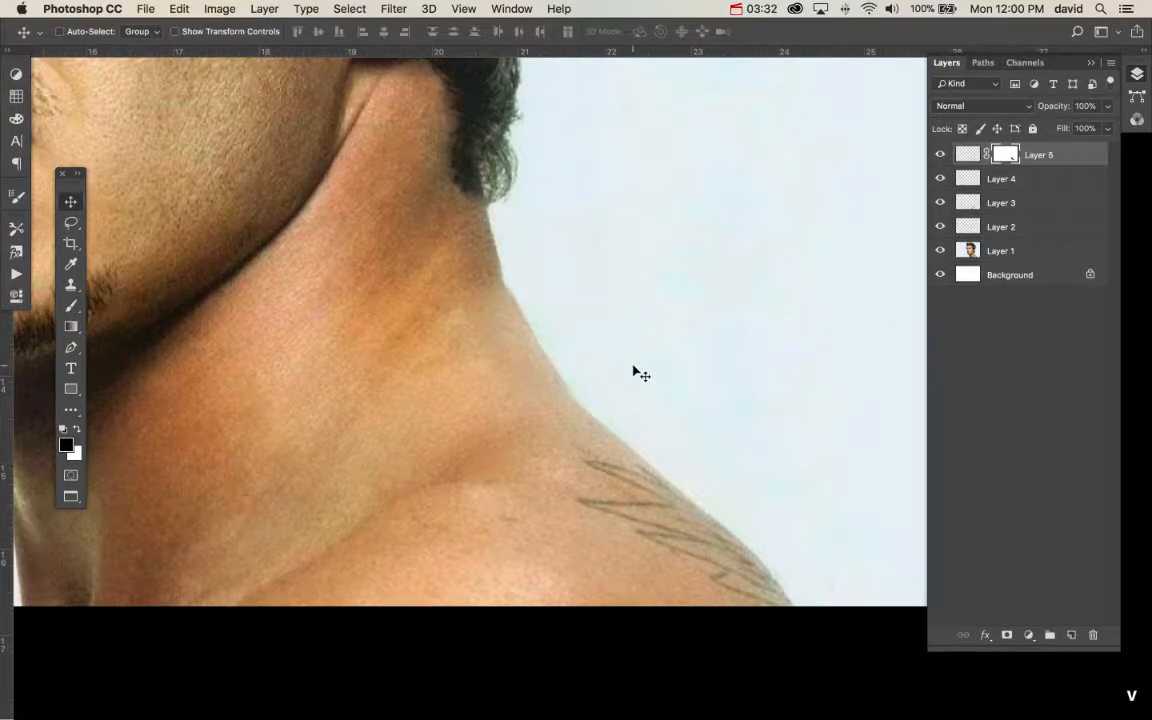
{"action": "key", "text": "super+t"}
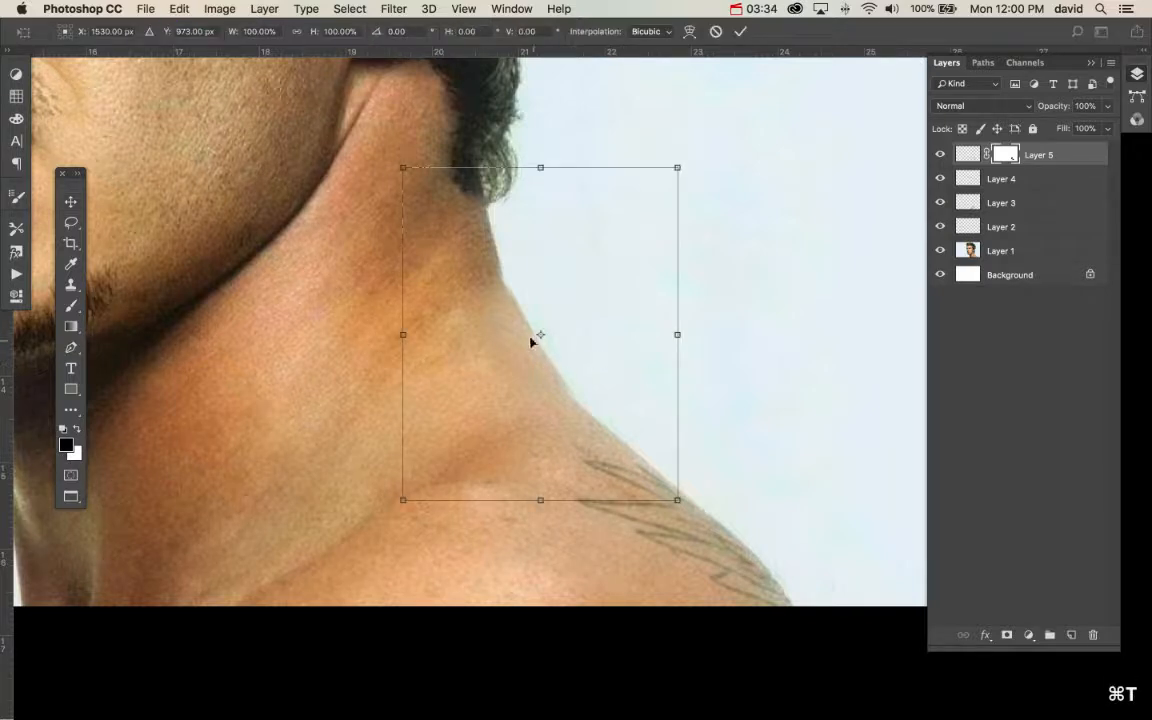
{"action": "left_click_drag", "start_coordinate": [538, 334], "coordinate": [502, 274]}
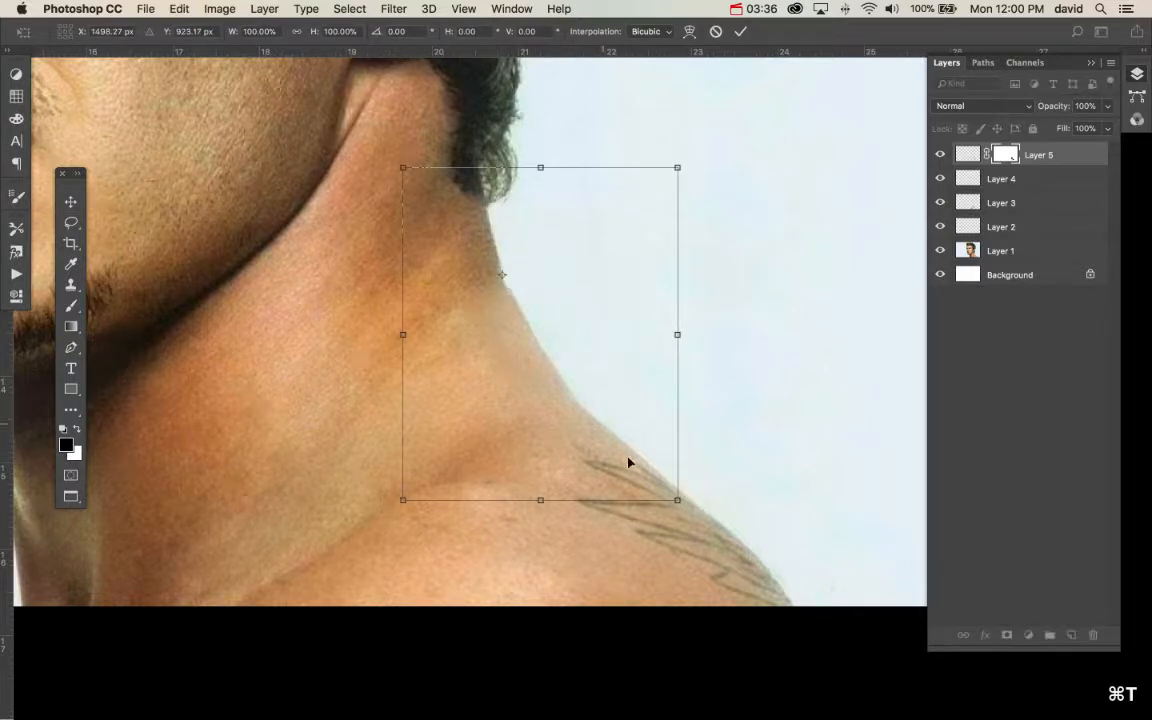
{"action": "mouse_move", "coordinate": [684, 507]}
{"action": "left_mouse_down"}
{"action": "mouse_move", "coordinate": [661, 525]}
{"action": "mouse_move", "coordinate": [676, 512]}
{"action": "left_mouse_up"}
{"action": "left_click_drag", "start_coordinate": [548, 358], "coordinate": [597, 352]}
Step: Warp the upper inner part of the cloned piece slightly outward to match the neck's curve and apply the transform
{"action": "right_click", "coordinate": [595, 352]}
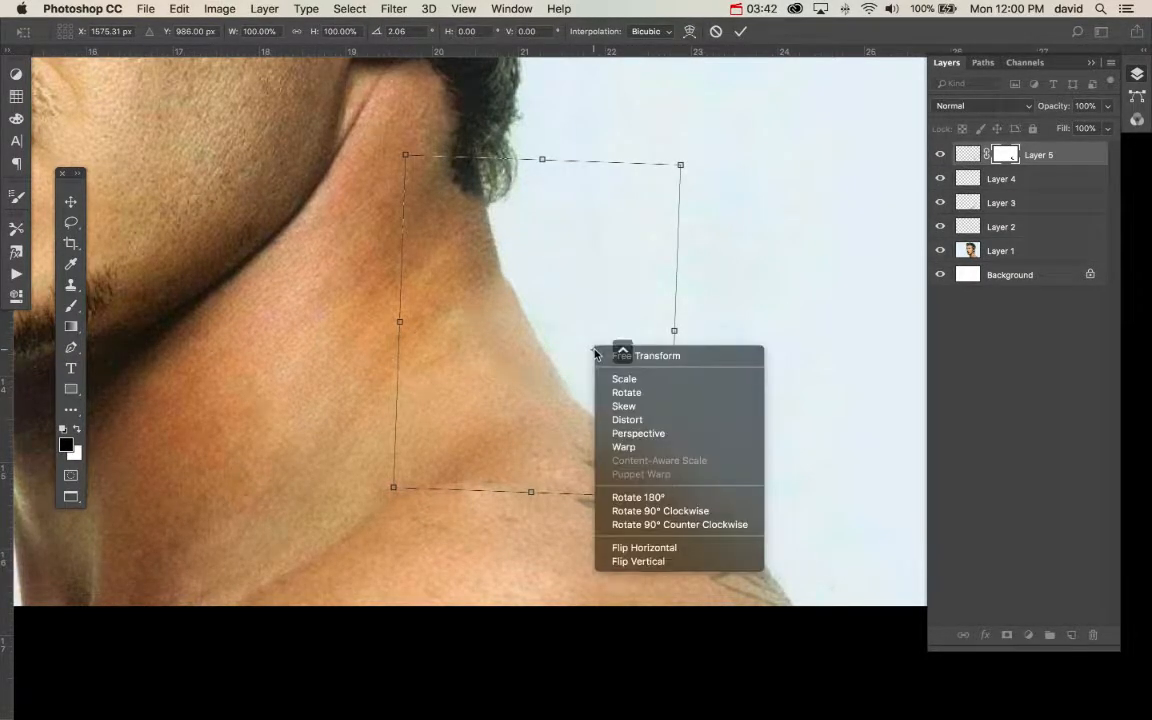
{"action": "left_click", "coordinate": [630, 447]}
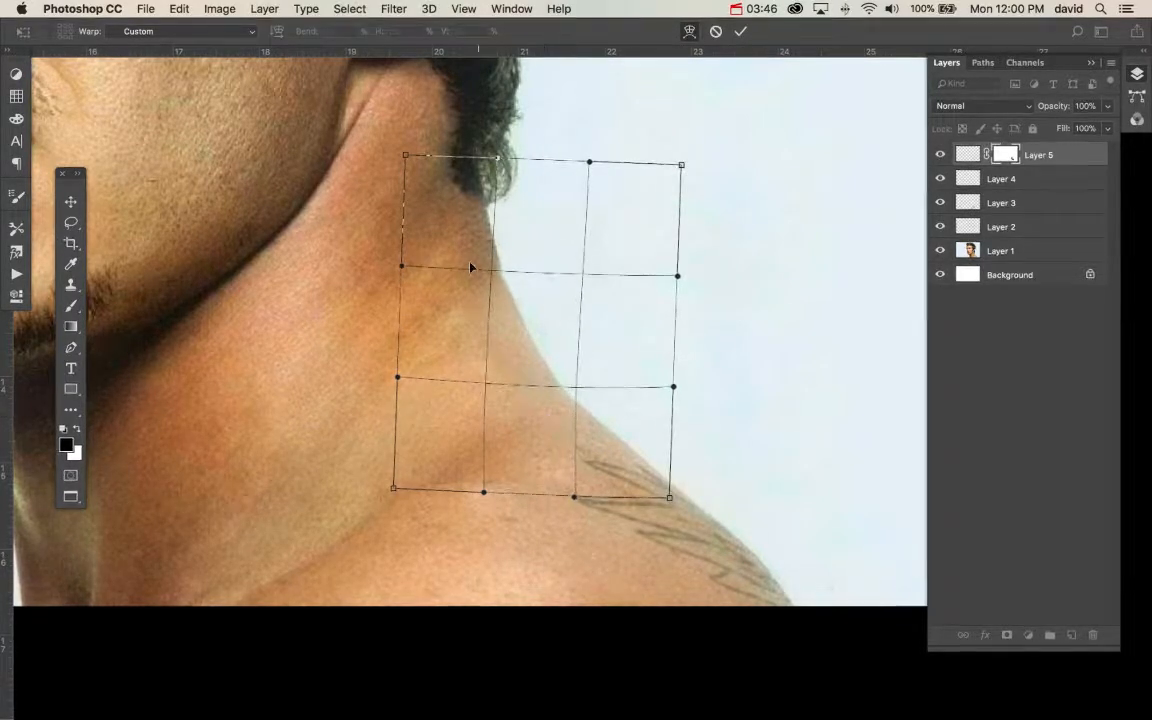
{"action": "left_click_drag", "start_coordinate": [458, 239], "coordinate": [465, 237]}
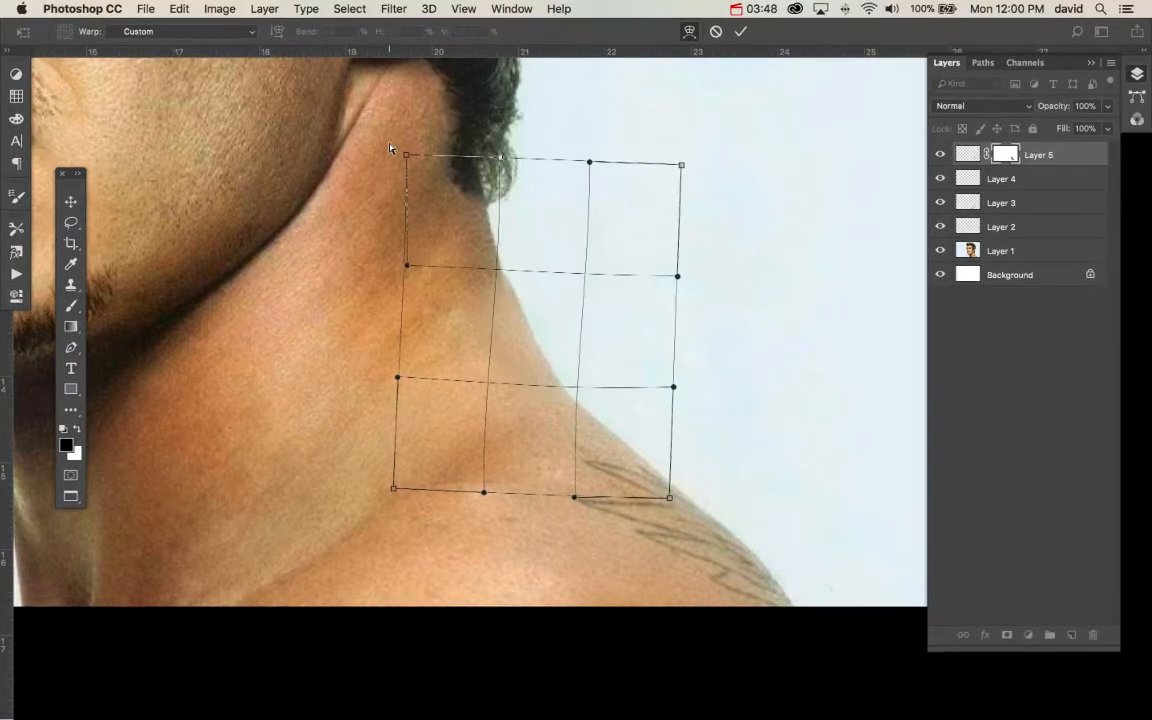
{"action": "left_click_drag", "start_coordinate": [406, 154], "coordinate": [439, 152]}
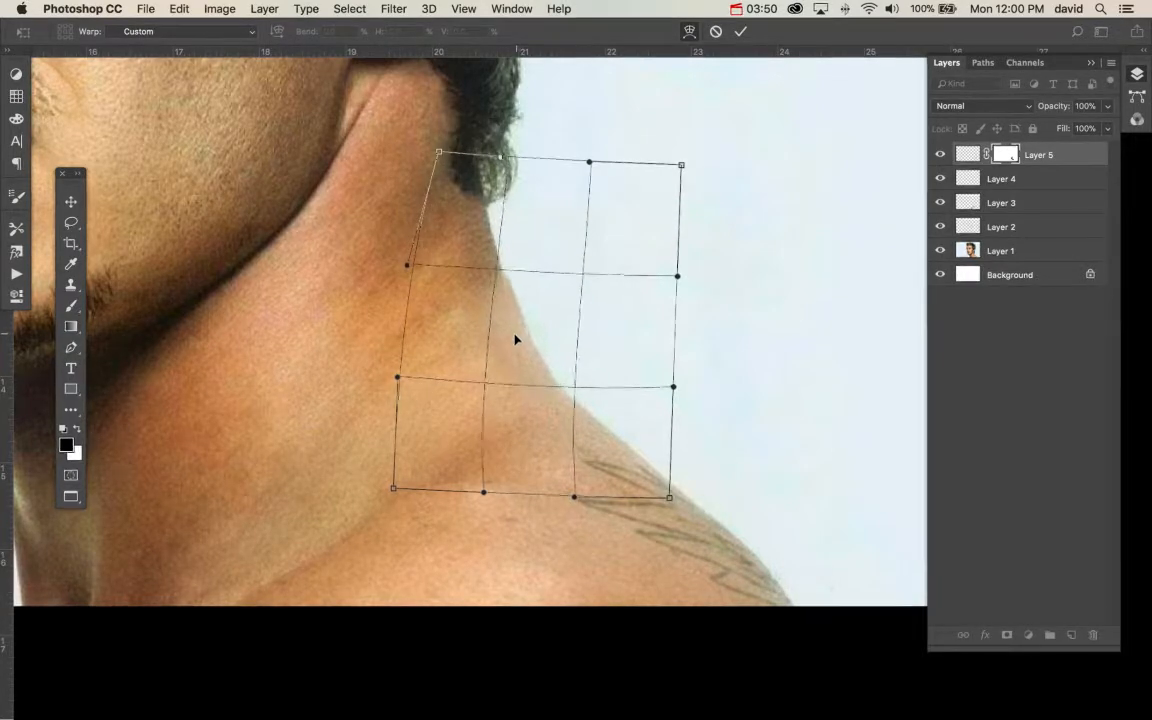
{"action": "key", "text": "Return"}
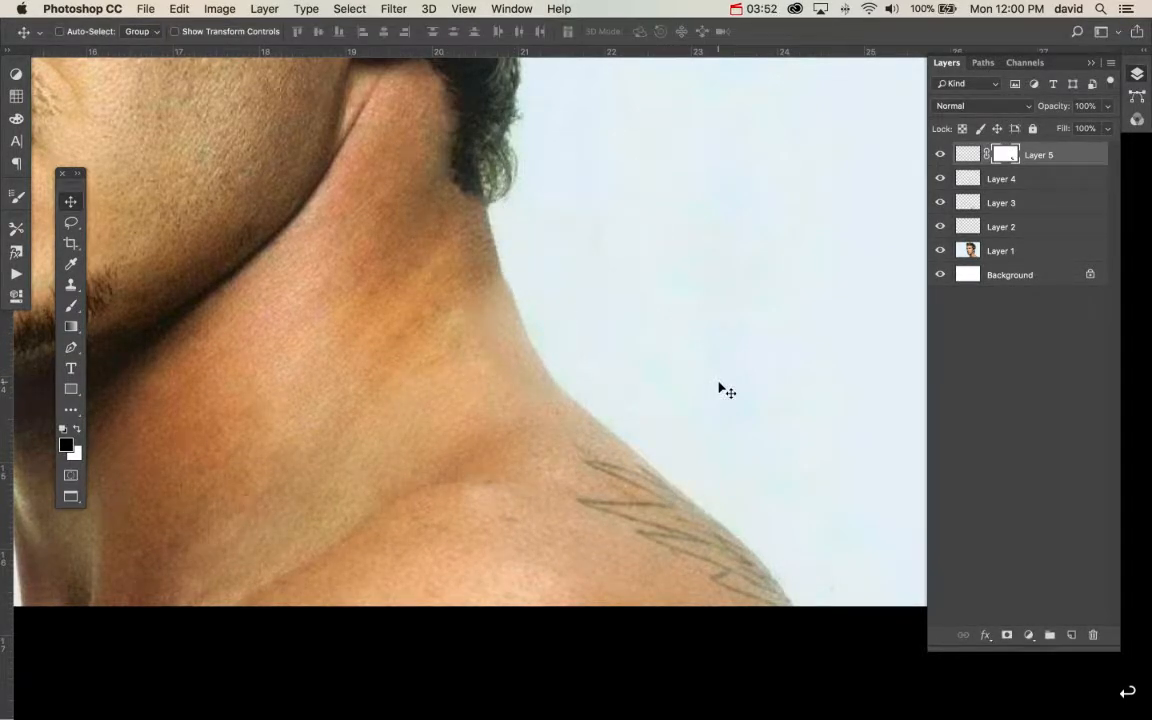
Step: Check the neck with Layer 5 hidden and shown, and refine its mask and position along the neck's outer edge
{"action": "key", "text": "super+minus"}
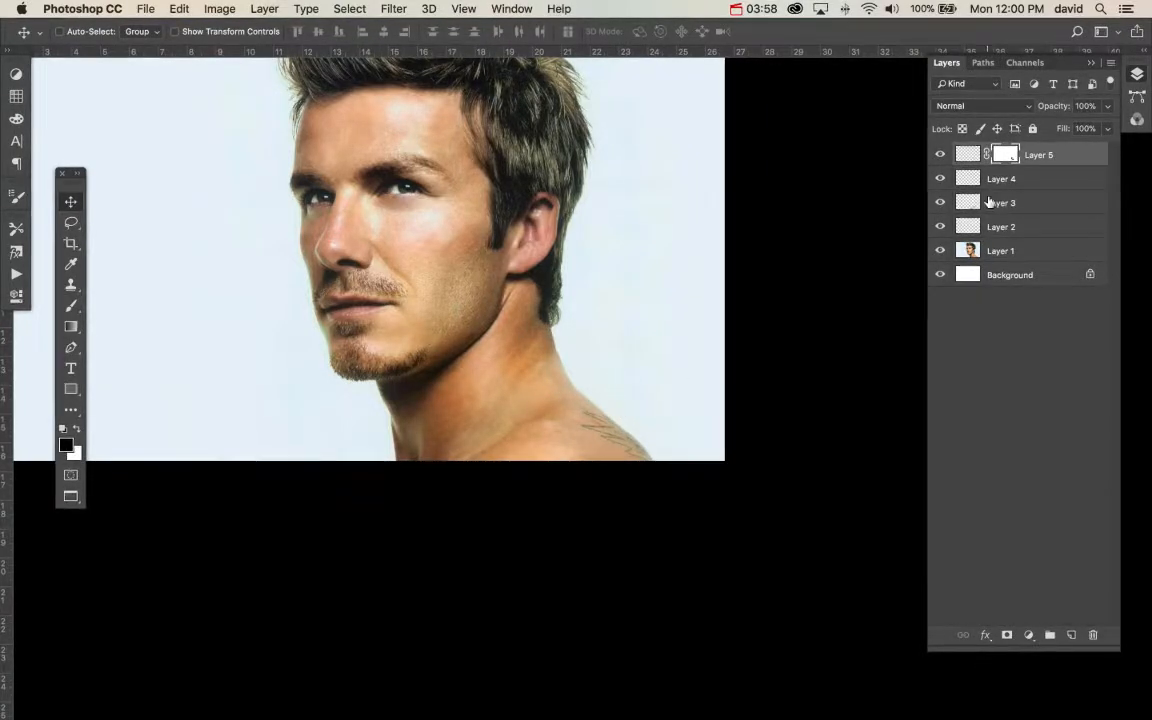
{"action": "left_click", "coordinate": [940, 154]}
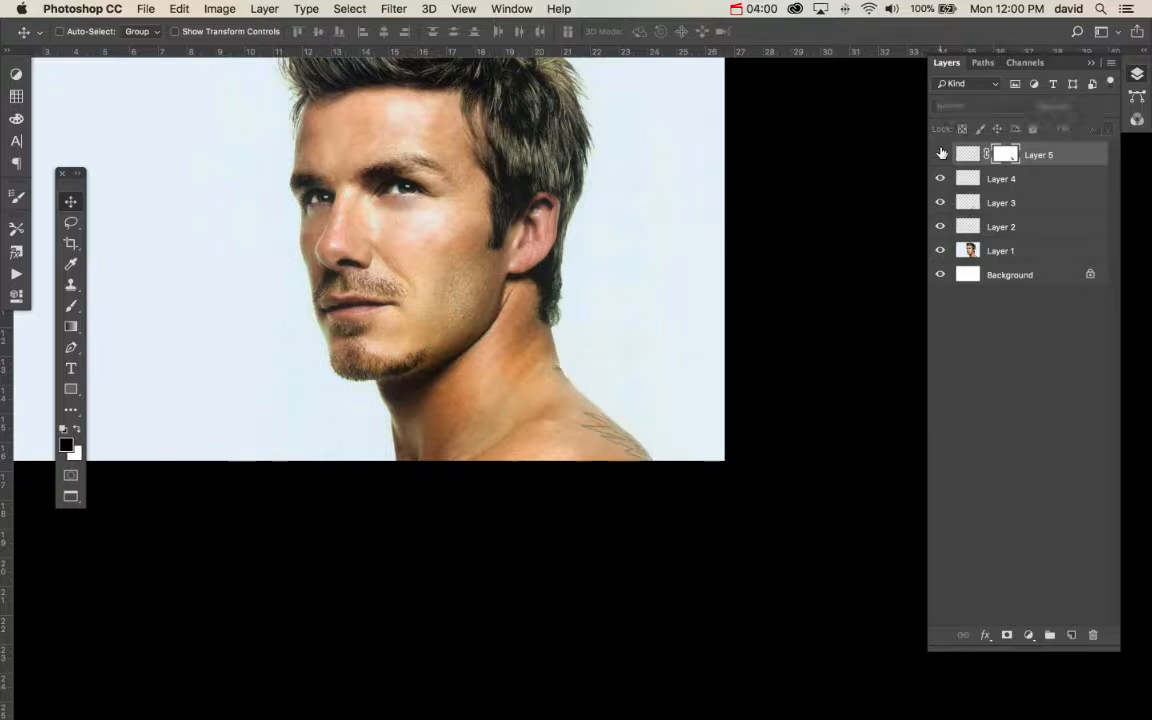
{"action": "left_click", "coordinate": [941, 154]}
{"action": "key", "text": "super+equal"}
{"action": "key", "text": "super+equal"}
{"action": "key", "text": "super+equal"}
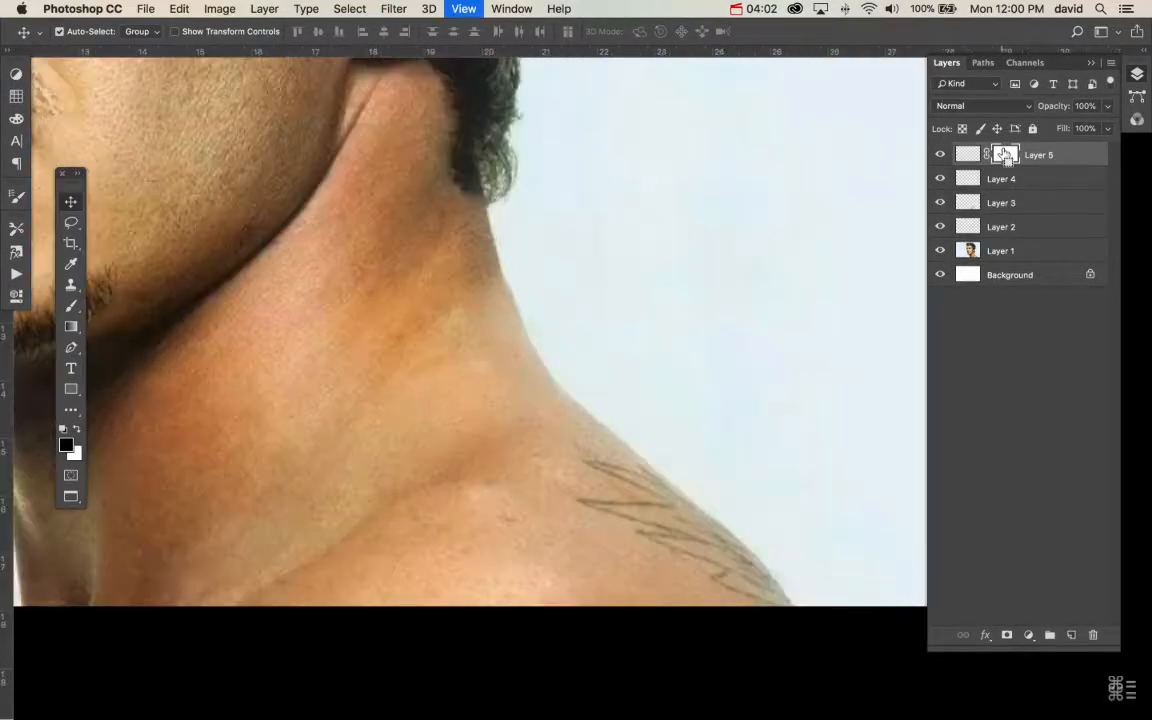
{"action": "key", "text": "b"}
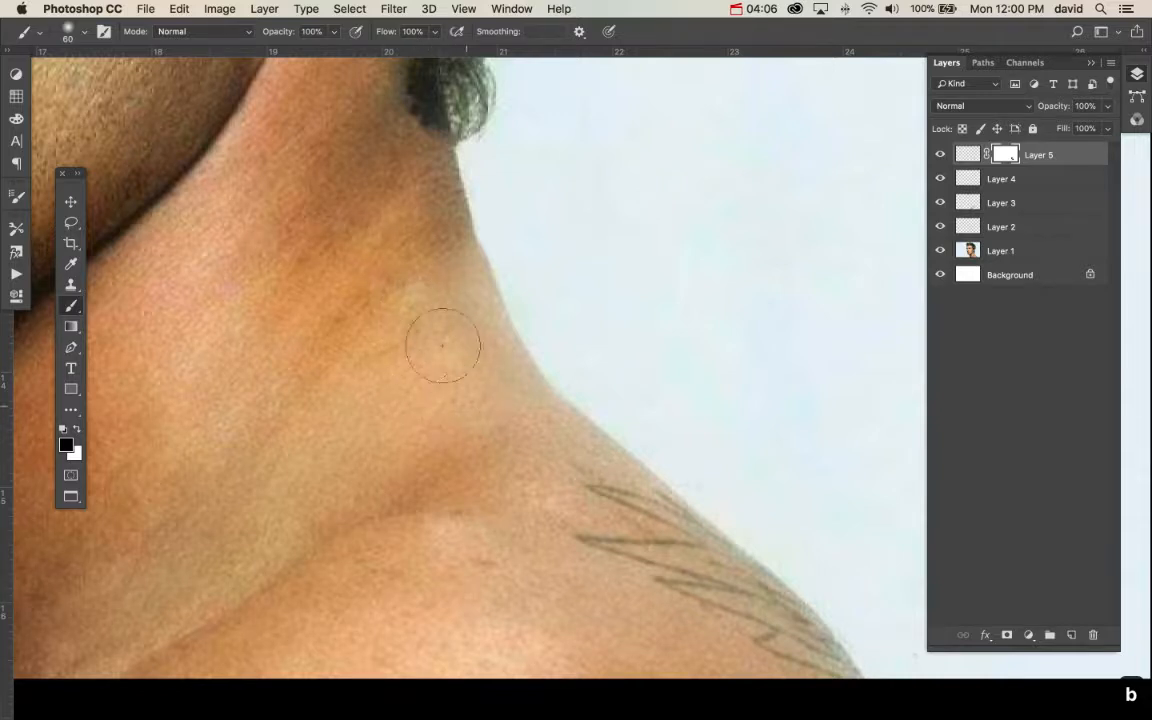
{"action": "mouse_move", "coordinate": [401, 280]}
{"action": "left_mouse_down"}
{"action": "mouse_move", "coordinate": [441, 278]}
{"action": "mouse_move", "coordinate": [474, 248]}
{"action": "left_mouse_up"}
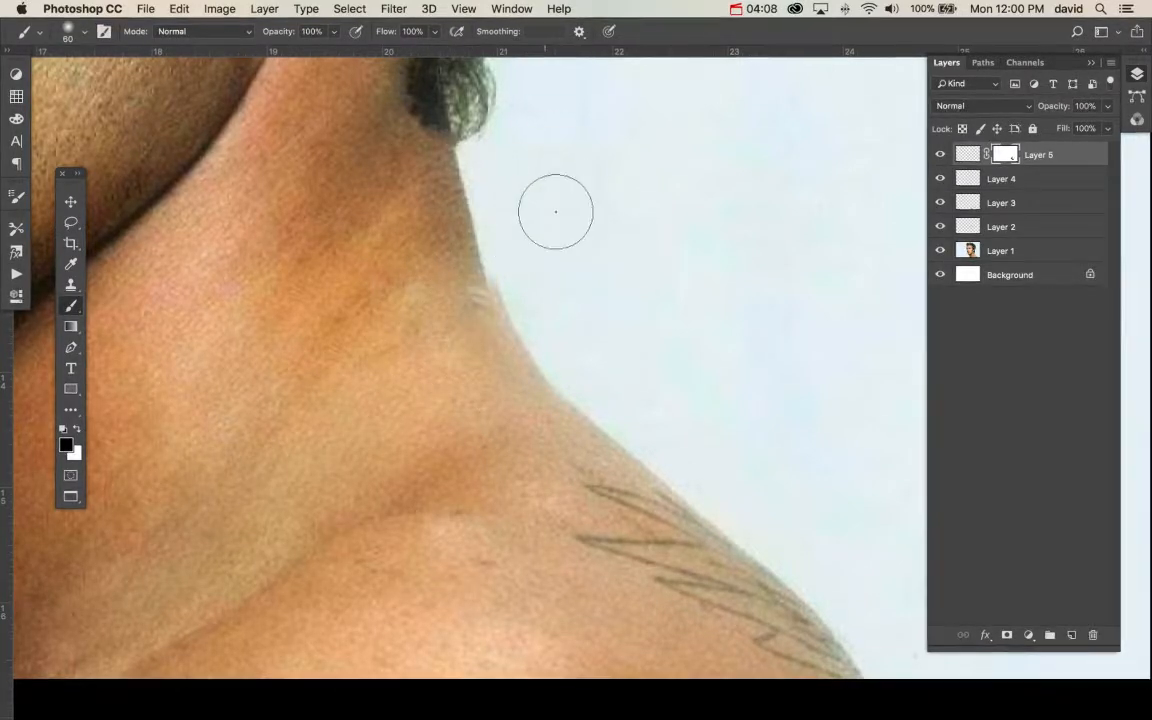
{"action": "key", "text": "v"}
{"action": "mouse_move", "coordinate": [536, 362]}
{"action": "left_mouse_down"}
{"action": "mouse_move", "coordinate": [507, 375]}
{"action": "mouse_move", "coordinate": [558, 373]}
{"action": "mouse_move", "coordinate": [529, 355]}
{"action": "left_mouse_up"}
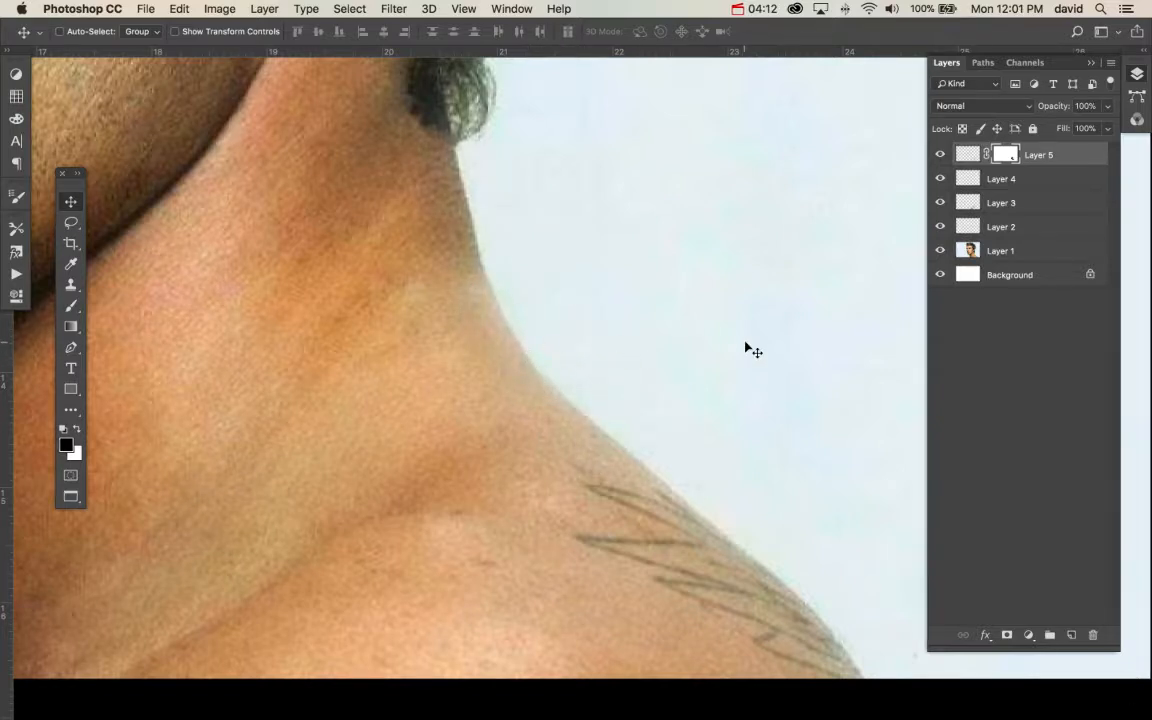
{"action": "key", "text": "super+minus"}
{"action": "key", "text": "super+minus"}
{"action": "key", "text": "super+minus"}
{"action": "key", "text": "super+minus"}
{"action": "key", "text": "super+minus"}
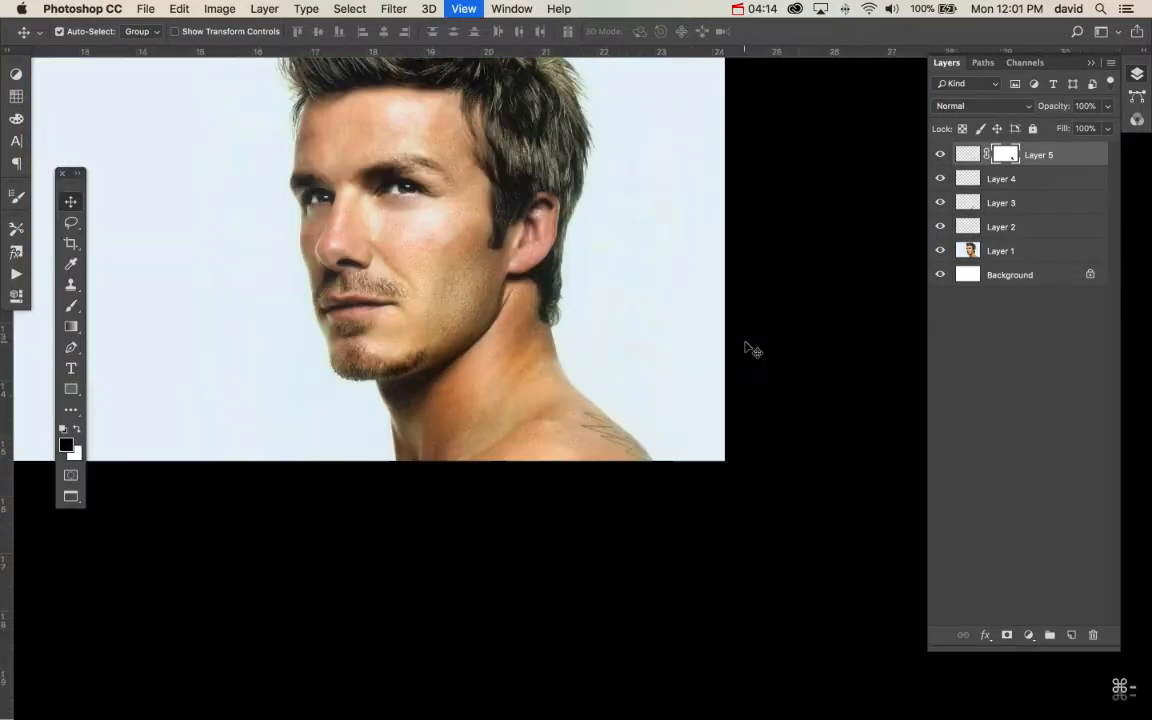